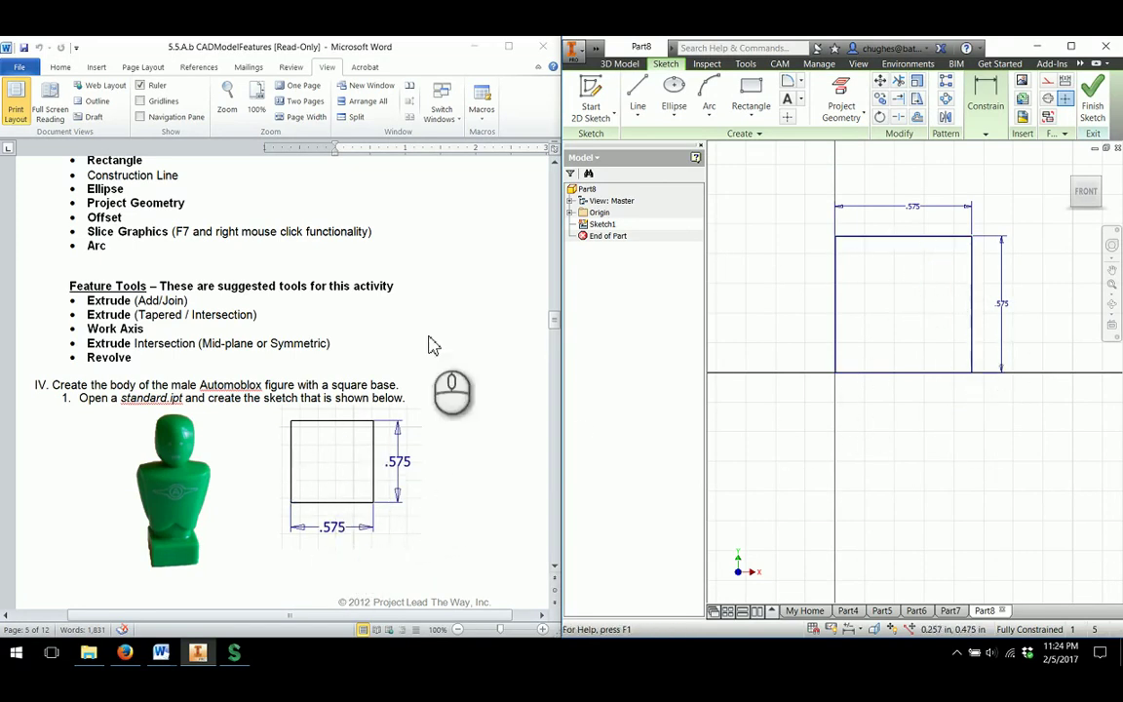
# Step: Finish the square sketch and extrude its profile 0.3 in, consulting the worksheet's extrusion instruction
pyautogui.scroll(-8, 281, 431)
pyautogui.scroll(-3, 351, 371)
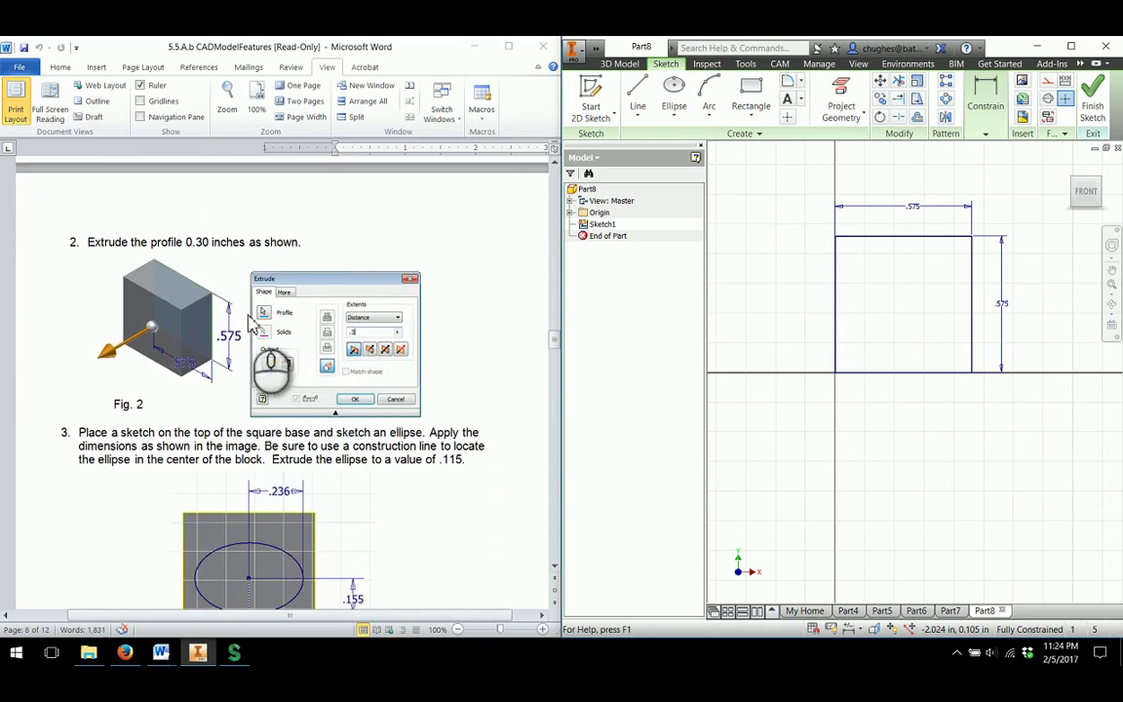
pyautogui.click(1094, 114)
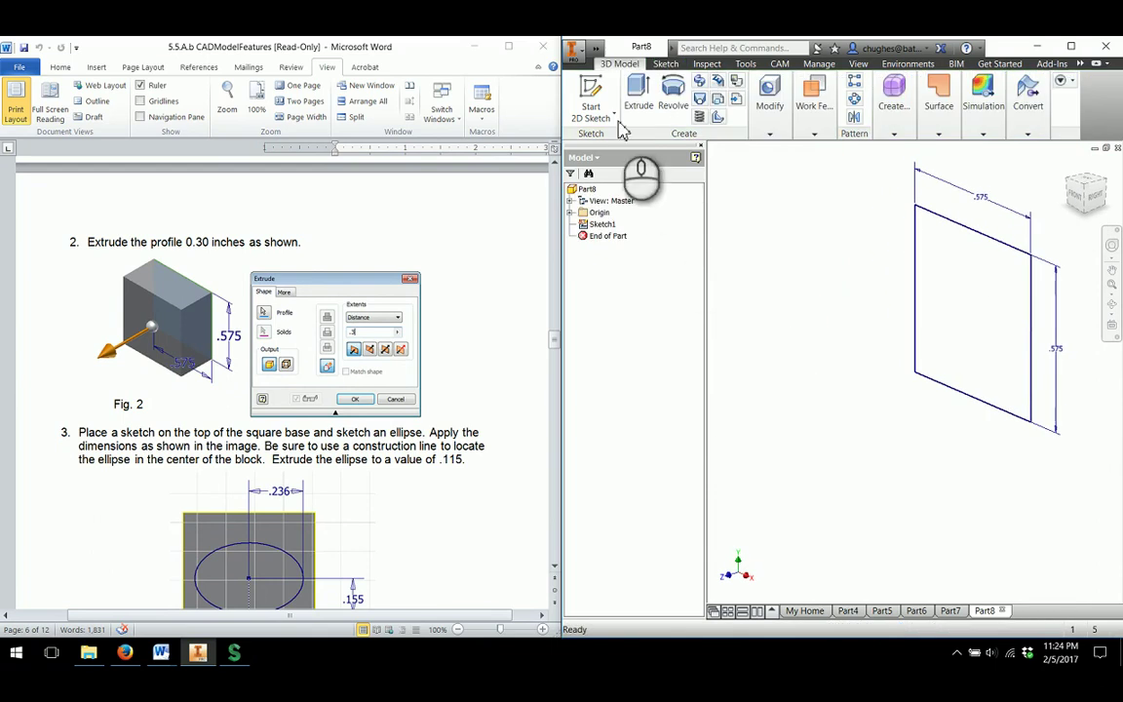
pyautogui.click(639, 96)
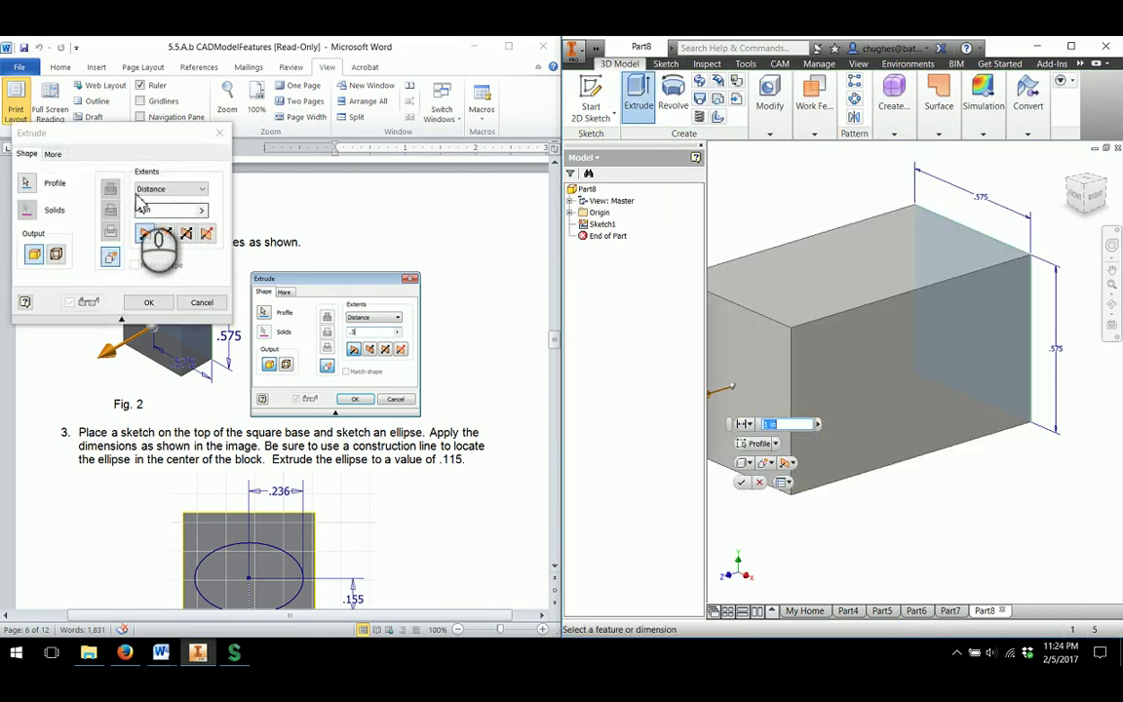
pyautogui.click(168, 211)
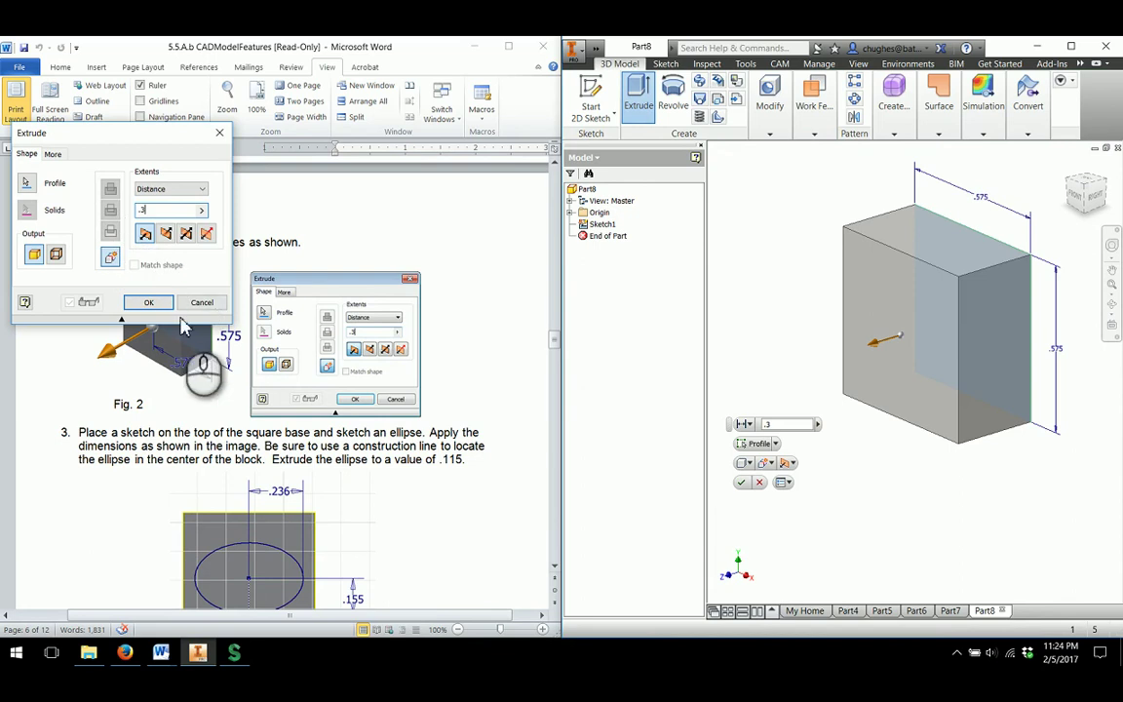
pyautogui.click(148, 302)
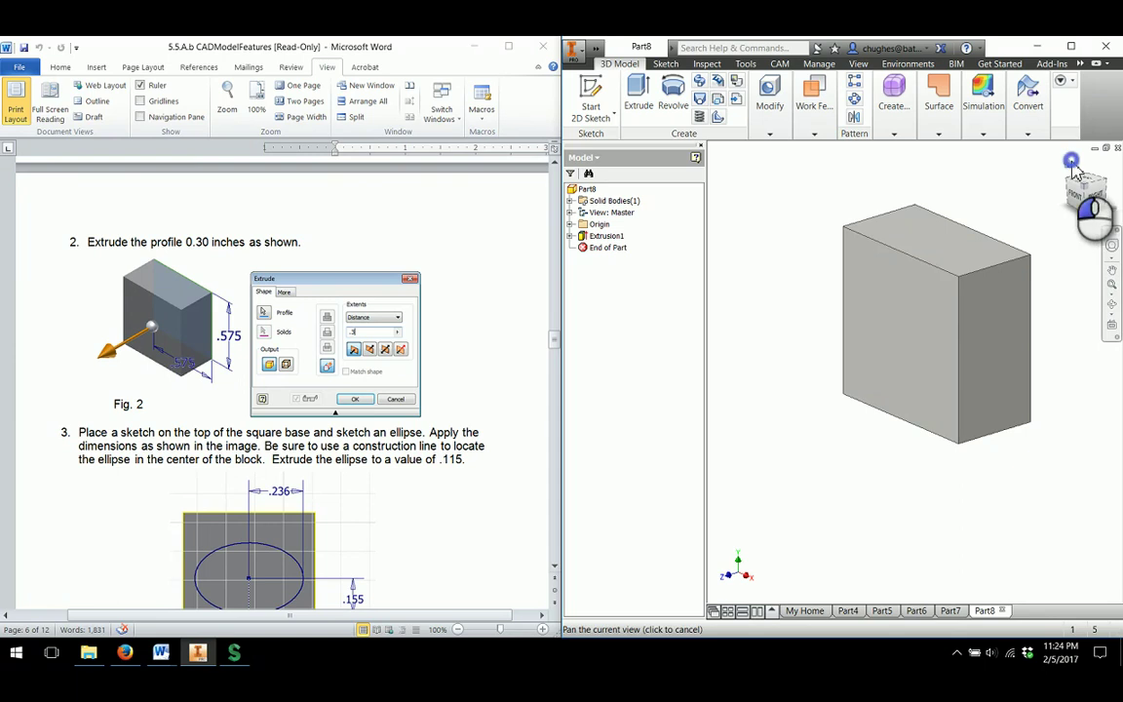
pyautogui.click(1072, 162)
# Step: Examine the worksheet's remaining modeling instructions, from the centered ellipse sketch through the tapered body, intersect extrusion and revolved head
pyautogui.scroll(-8, 292, 370)
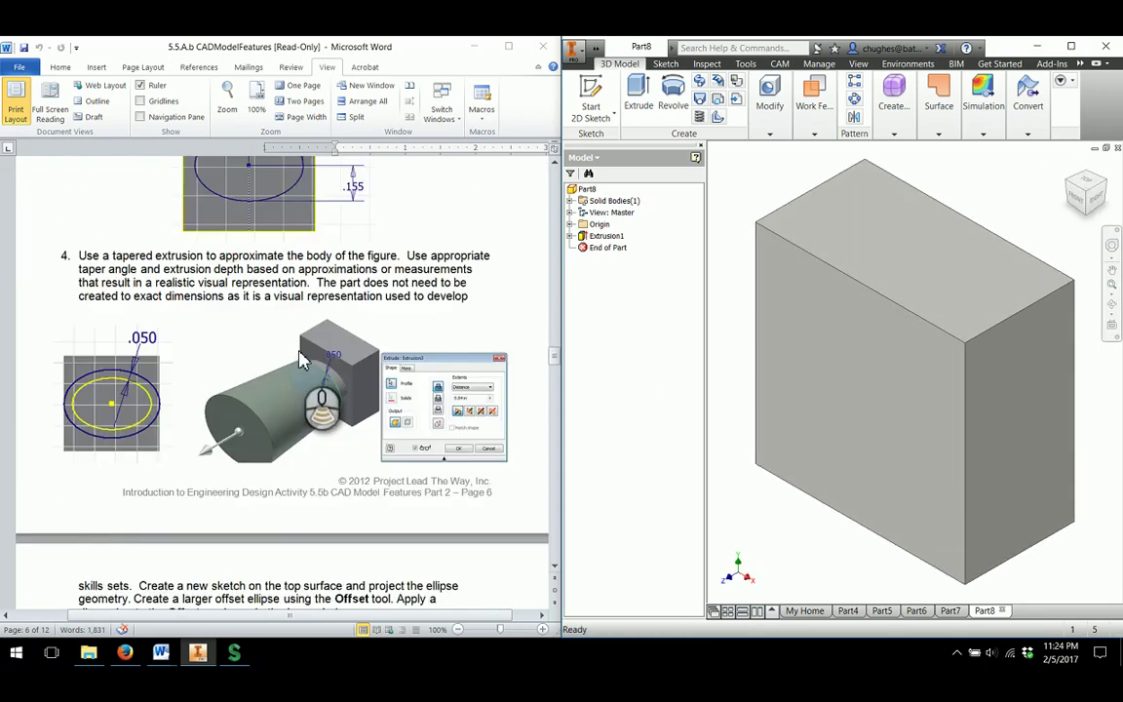
pyautogui.scroll(-9, 293, 366)
pyautogui.scroll(8, 250, 346)
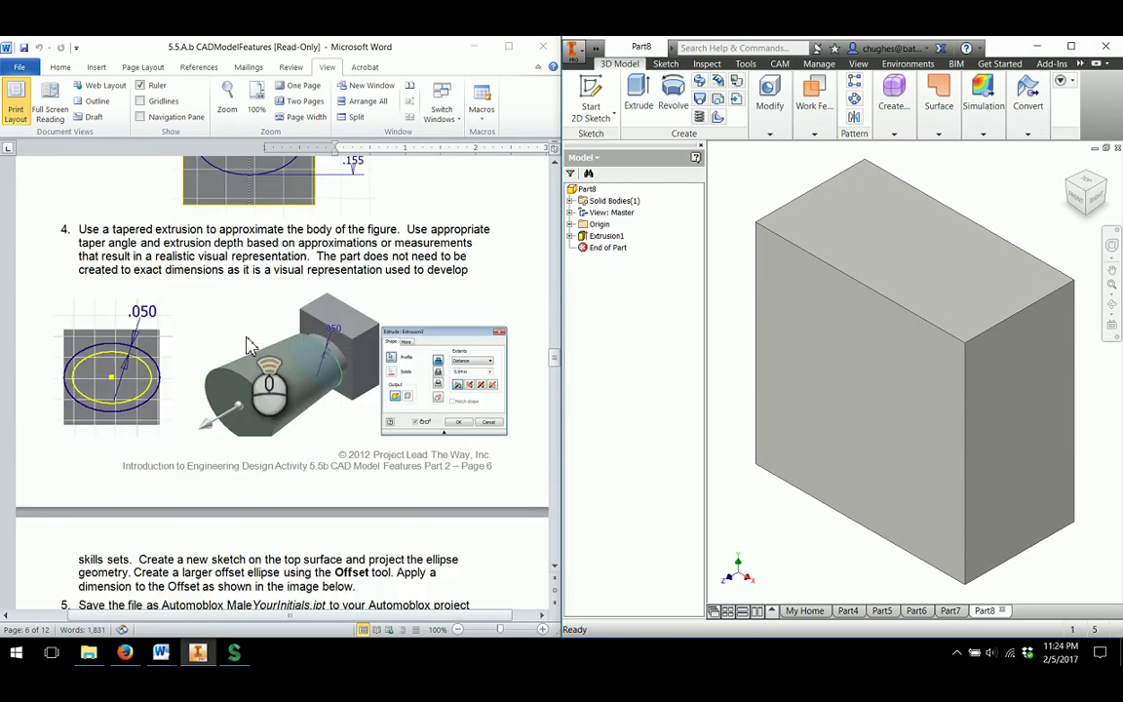
pyautogui.scroll(3, 250, 344)
pyautogui.scroll(-5, 282, 283)
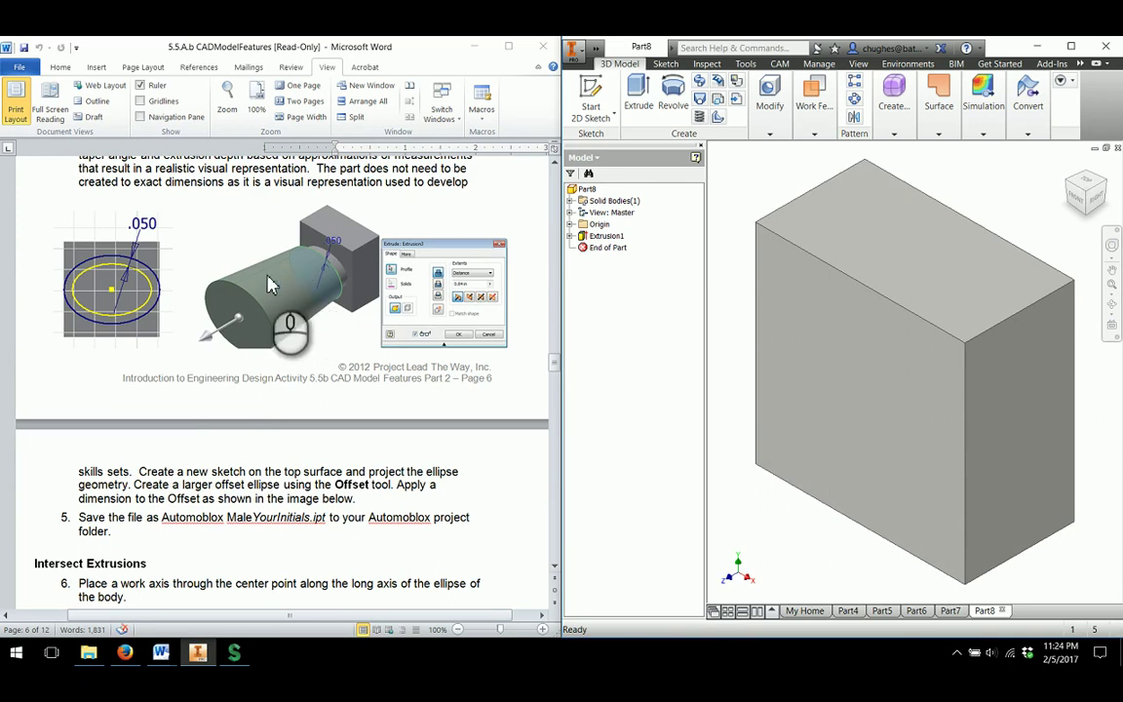
pyautogui.scroll(-9, 277, 287)
pyautogui.scroll(-12, 273, 310)
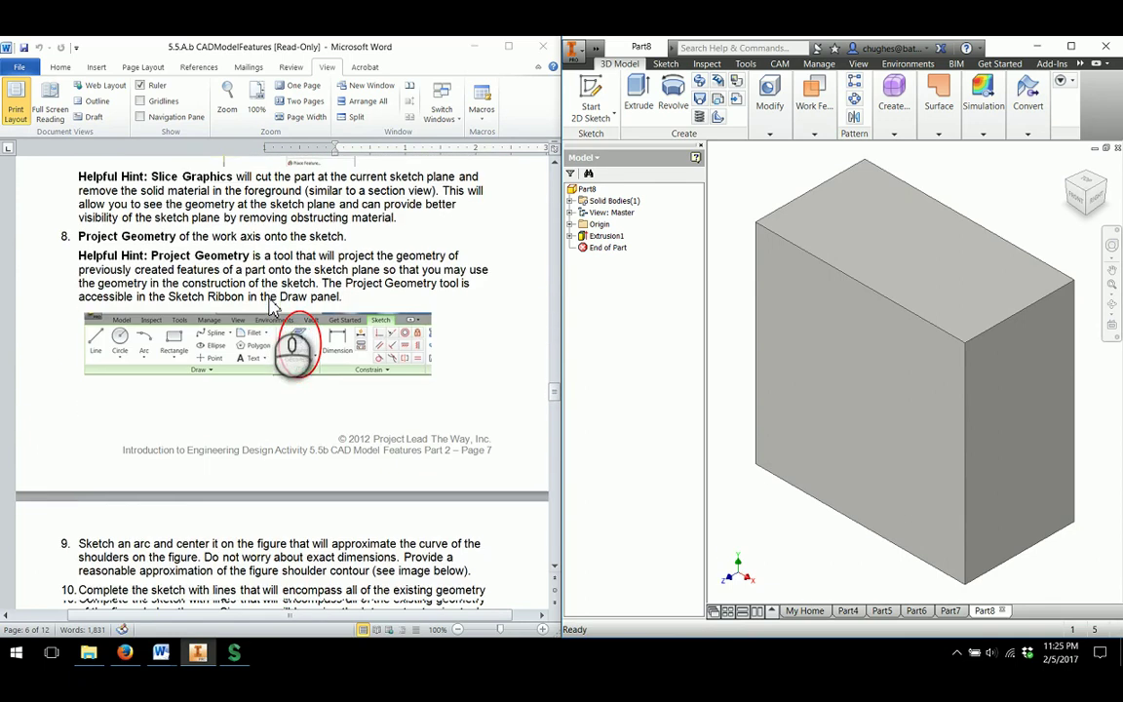
pyautogui.scroll(-6, 271, 308)
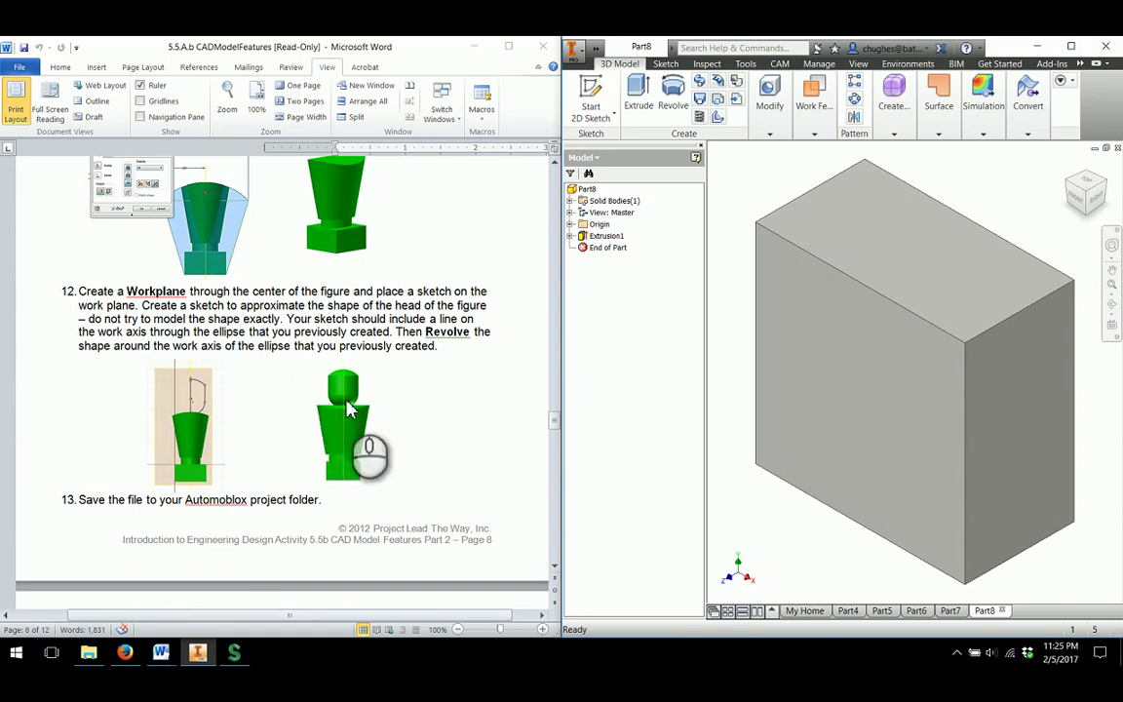
pyautogui.scroll(15, 326, 422)
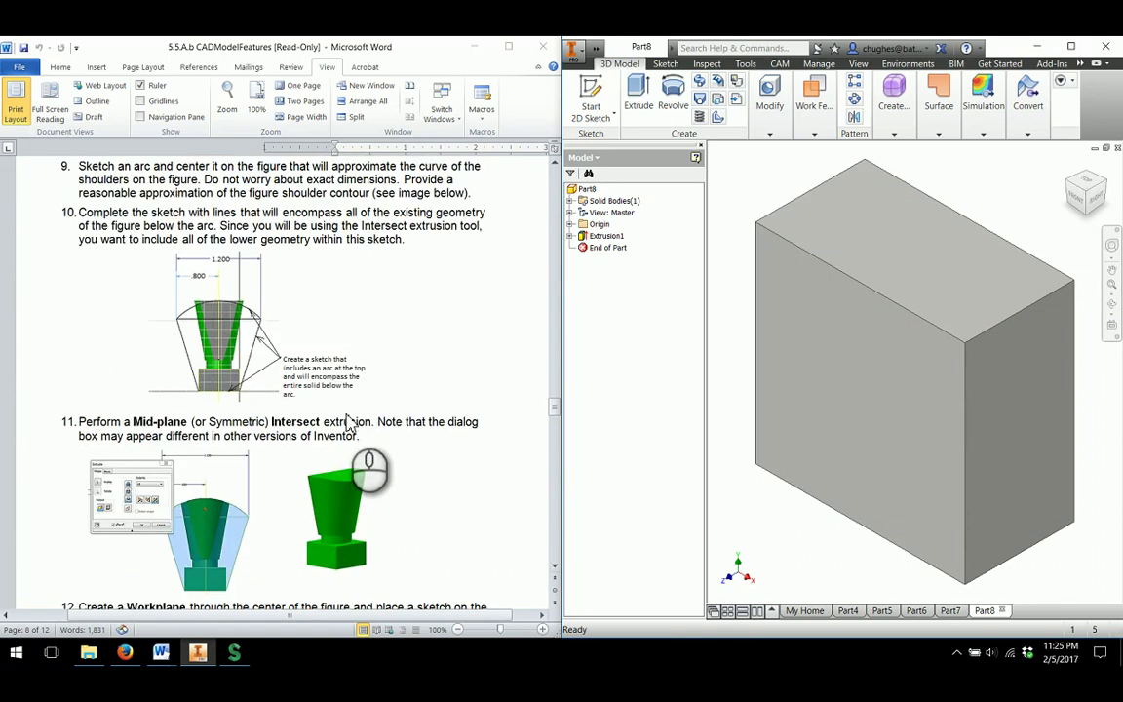
pyautogui.scroll(12, 351, 422)
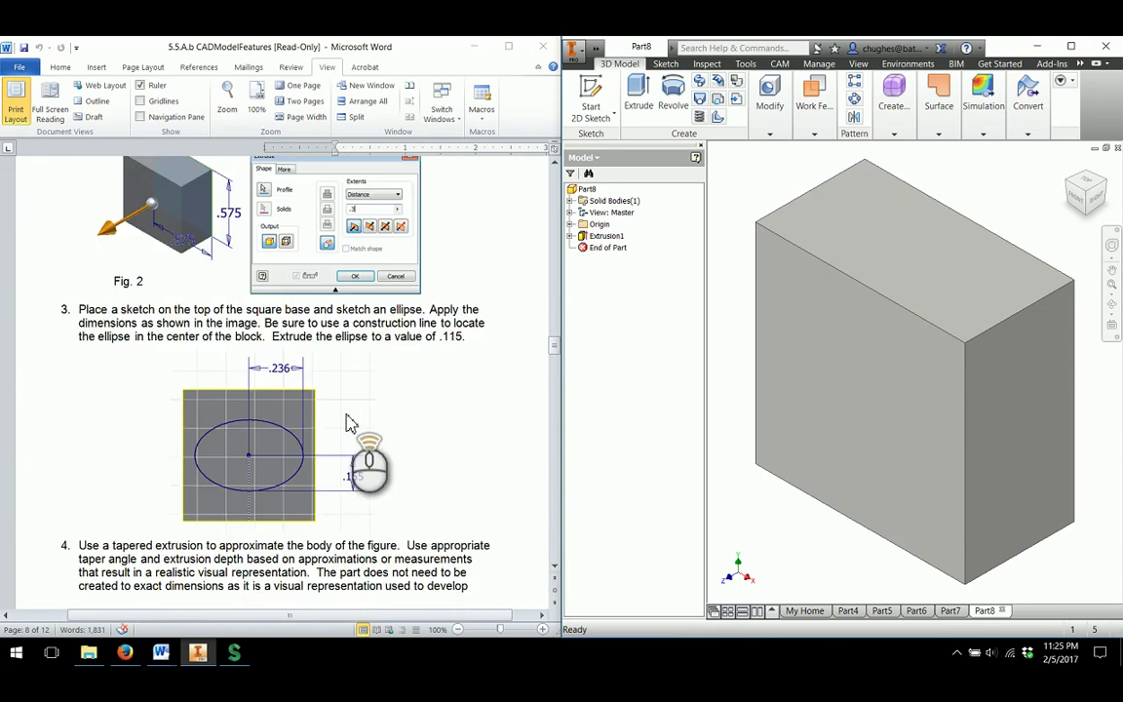
pyautogui.scroll(-1, 351, 422)
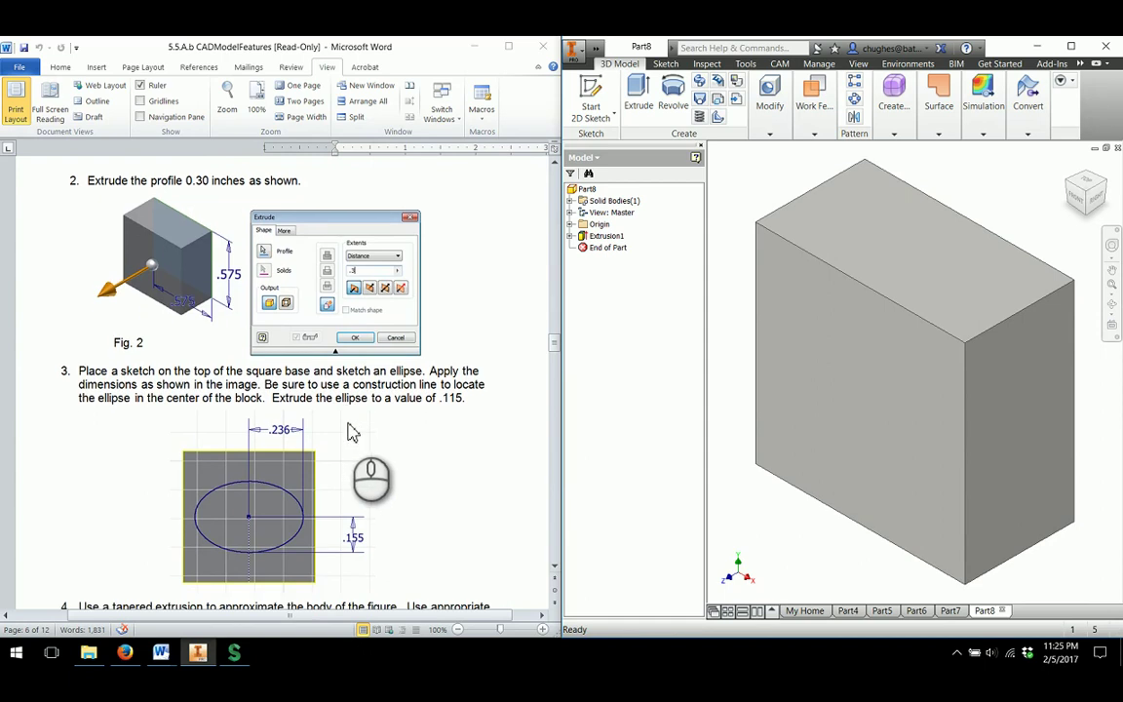
pyautogui.scroll(-1, 256, 322)
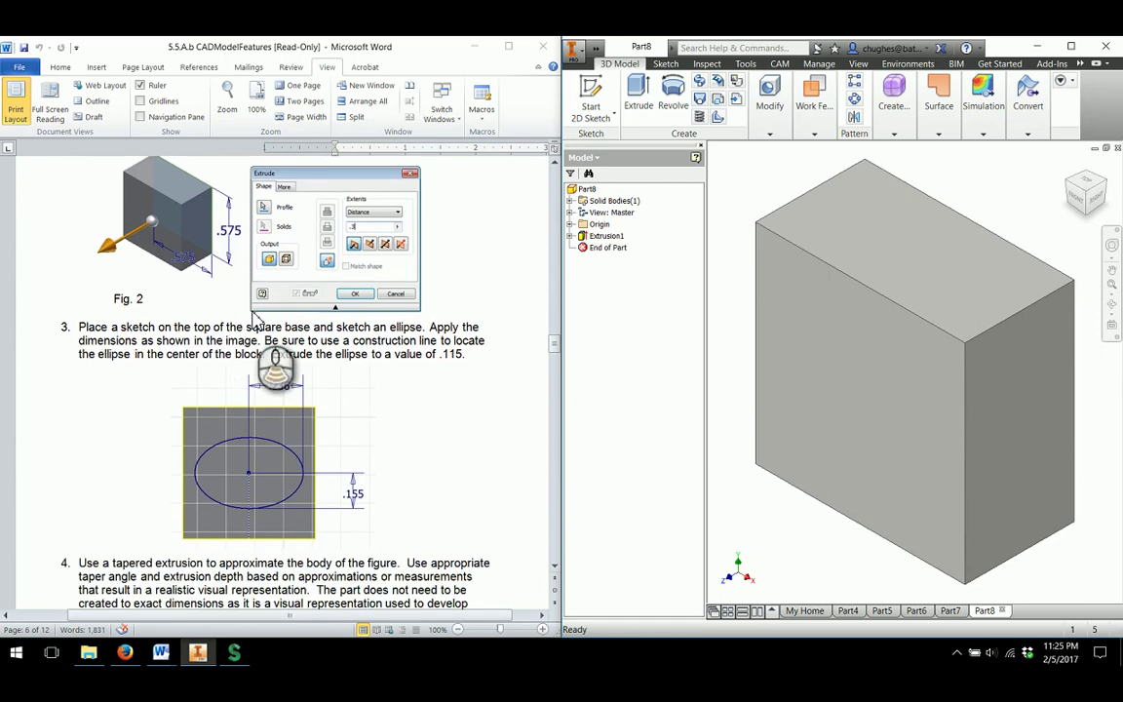
pyautogui.scroll(-2, 326, 388)
pyautogui.scroll(-2, 278, 479)
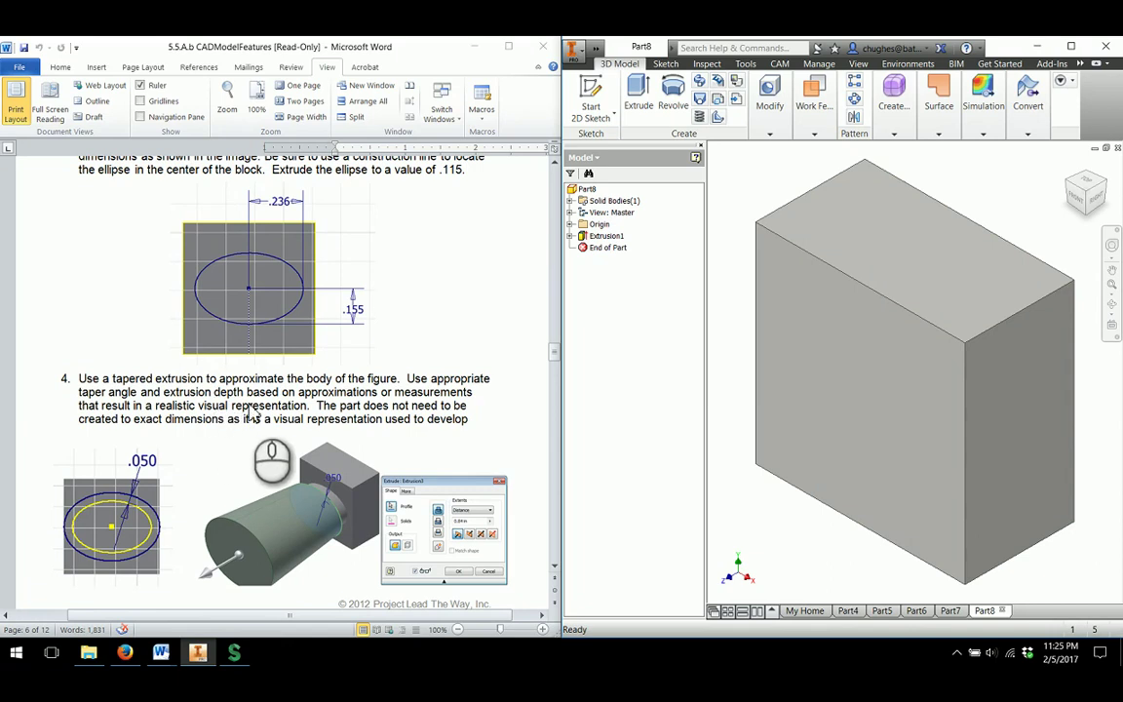
# Step: Start a 2D sketch on the block's square front face and project the face's edges into it
pyautogui.click(593, 96)
pyautogui.click(797, 350)
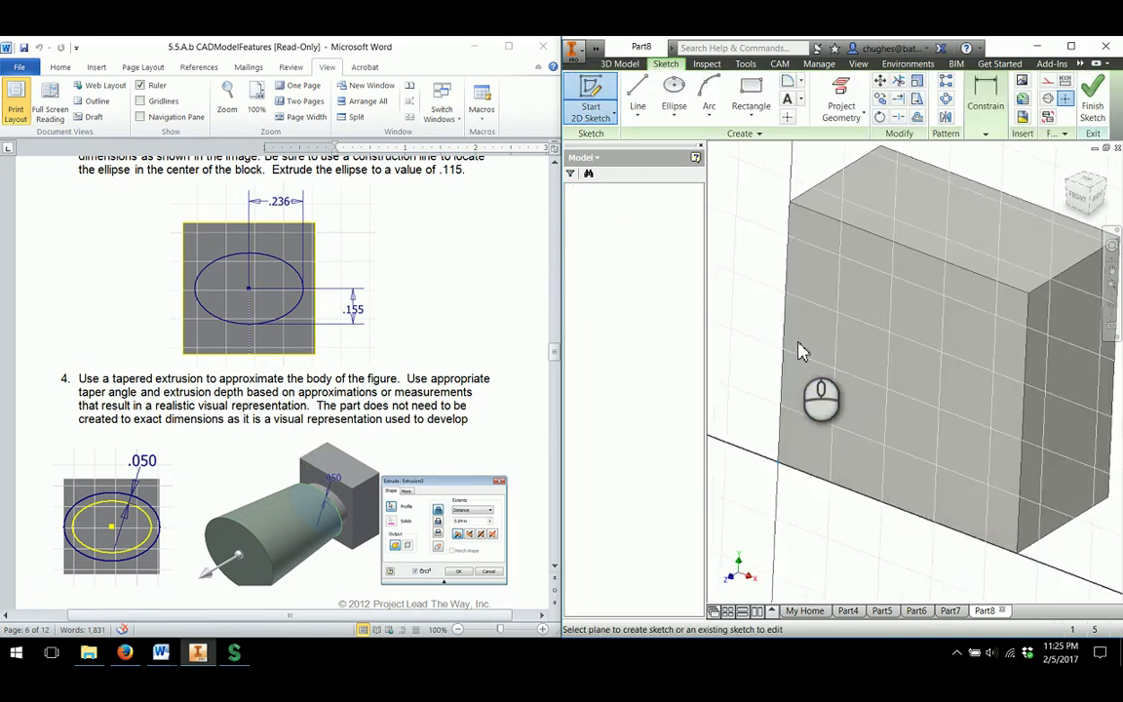
pyautogui.click(1085, 192)
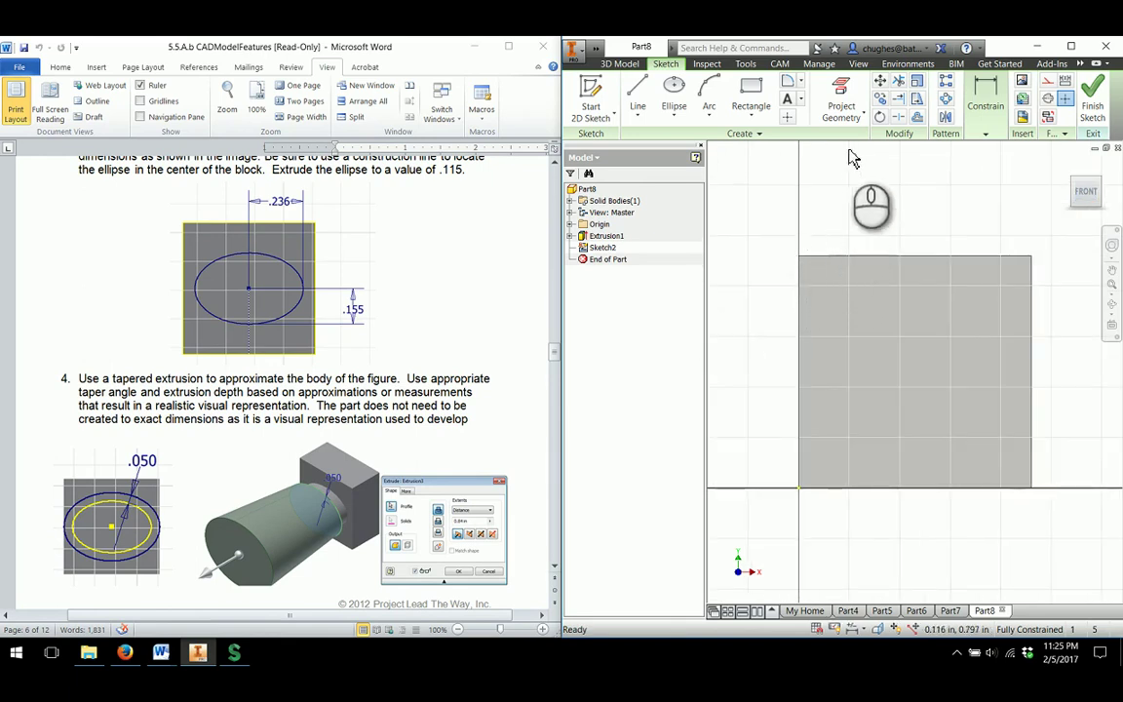
pyautogui.click(838, 98)
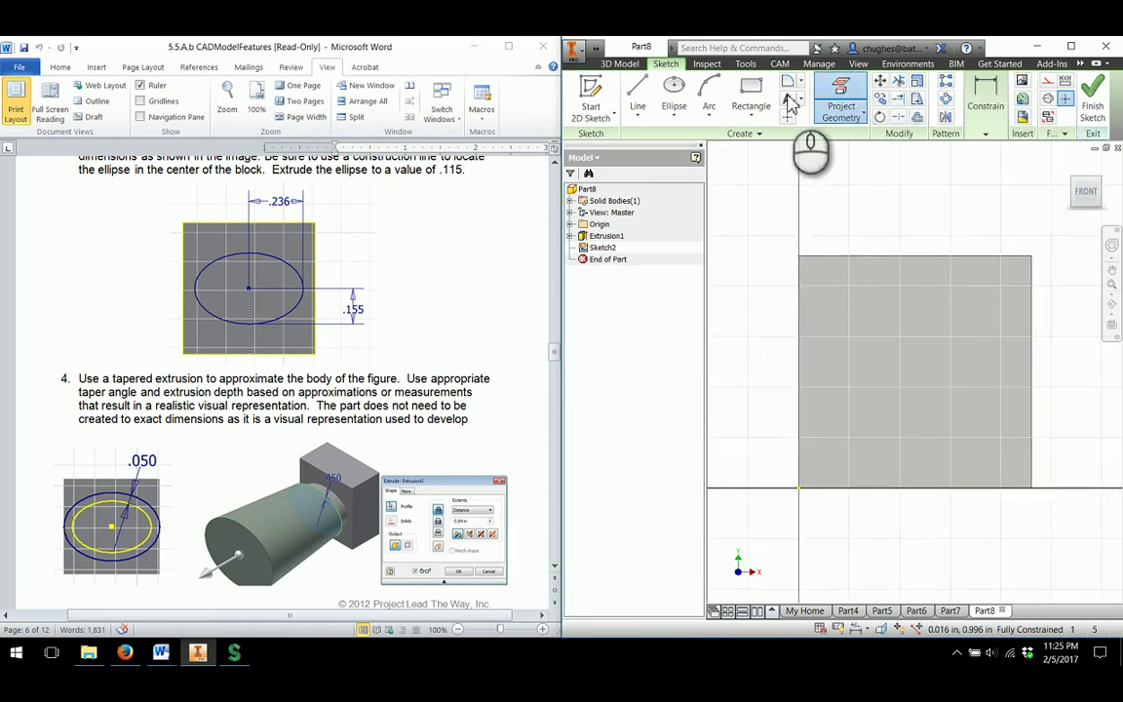
pyautogui.click(913, 379)
pyautogui.click(885, 159)
pyautogui.click(921, 155)
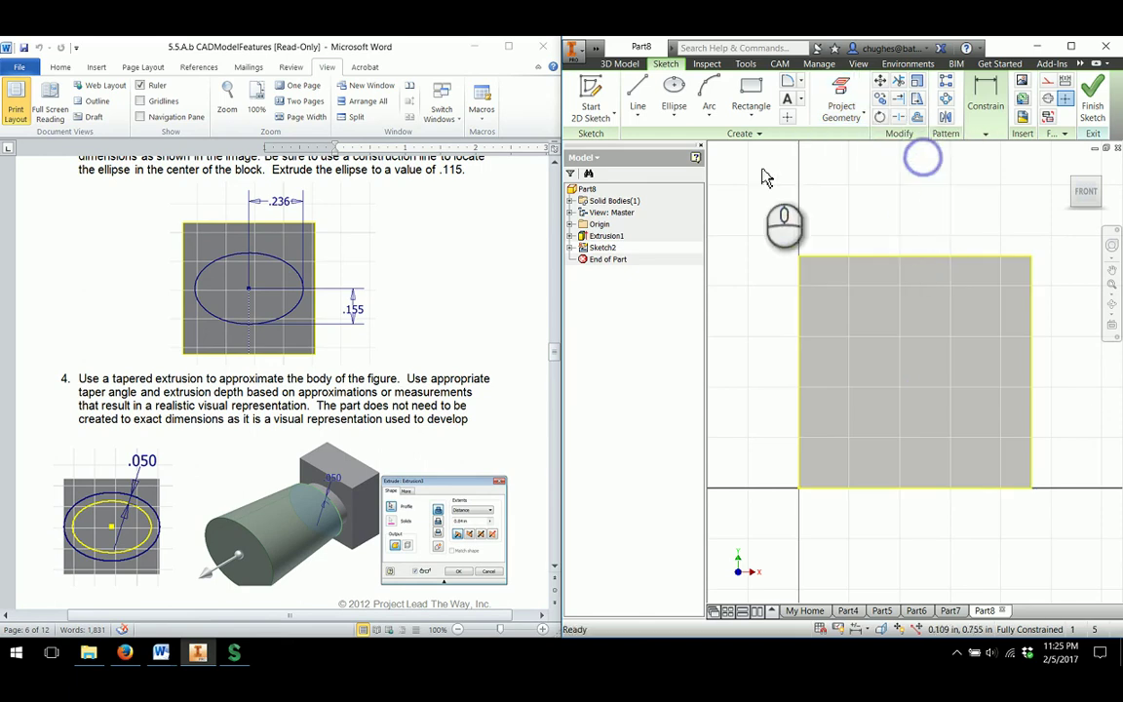
# Step: Sketch an ellipse around the middle of the square face, with its long axis horizontal
pyautogui.click(674, 115)
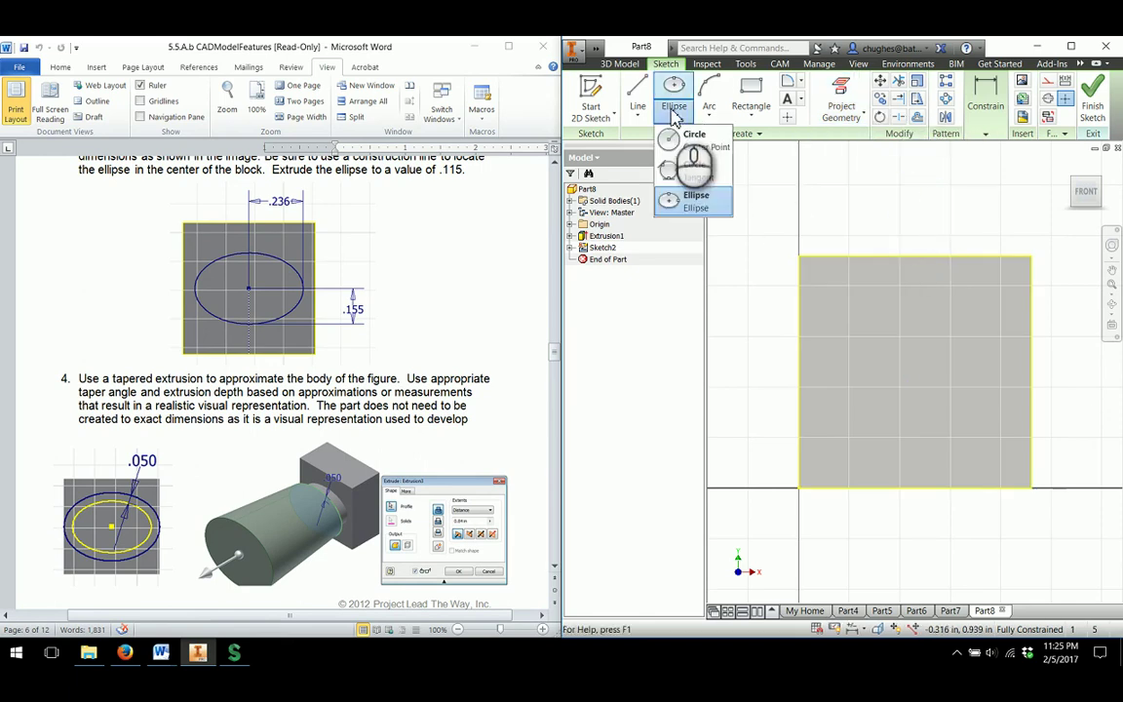
pyautogui.click(696, 200)
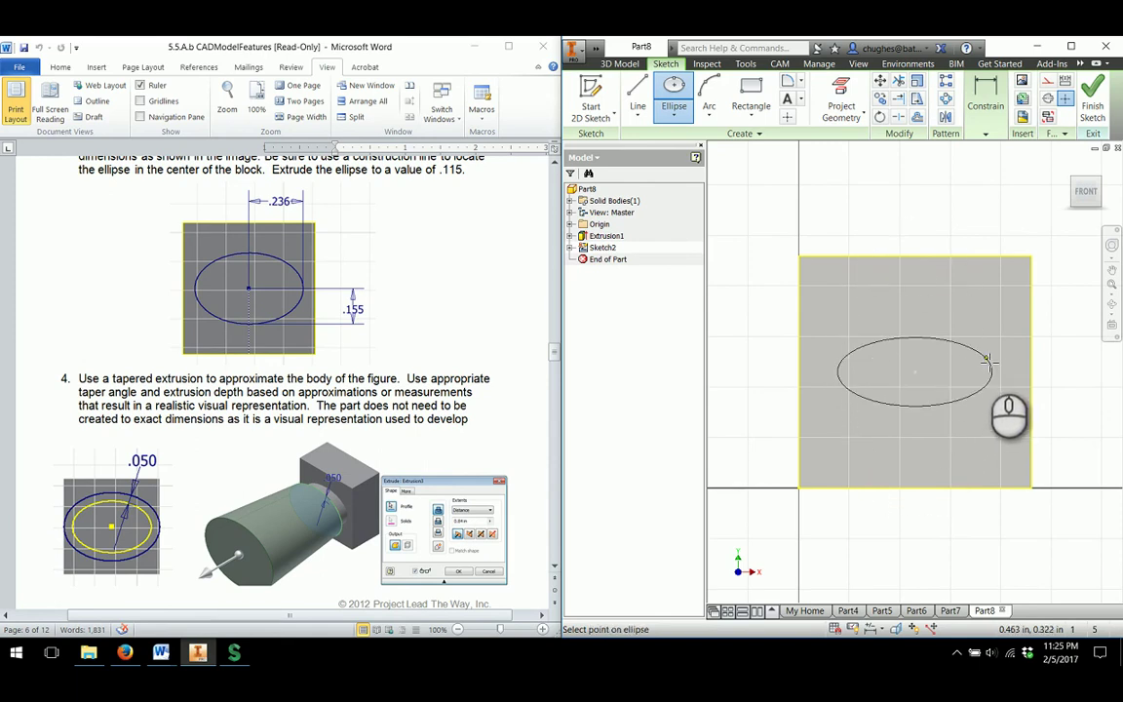
pyautogui.click(989, 360)
pyautogui.rightClick(969, 314)
pyautogui.click(1005, 313)
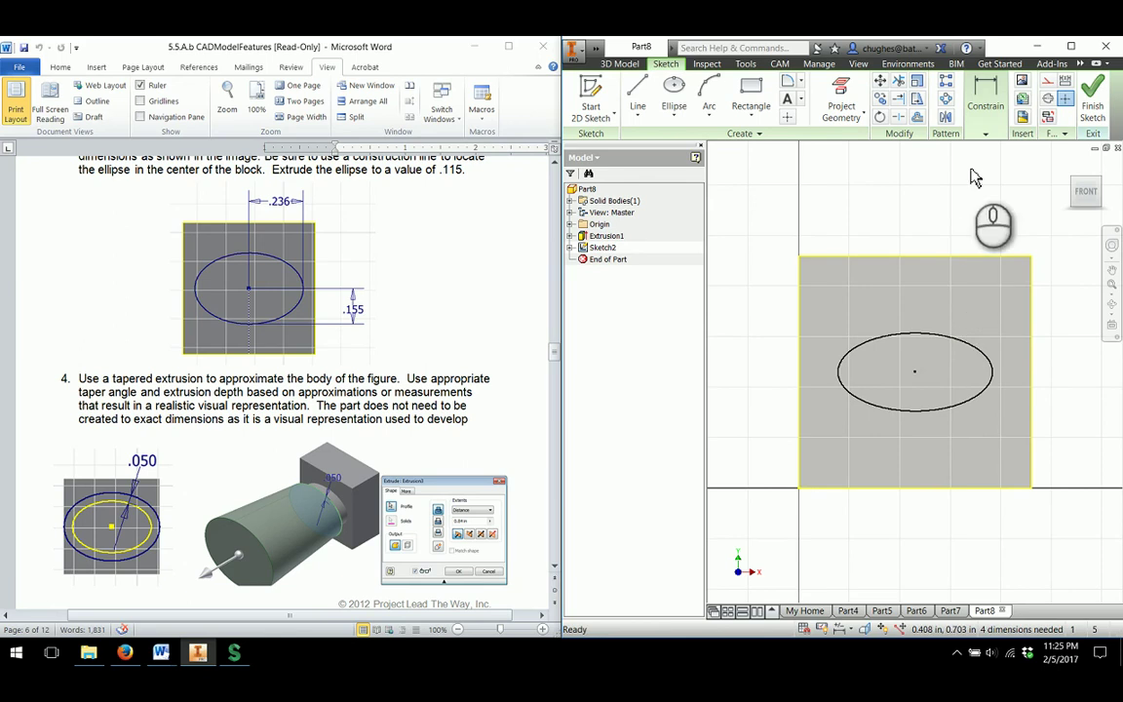
# Step: Apply a vertical constraint between the ellipse's center point and the midpoint of the square's top edge
pyautogui.click(979, 124)
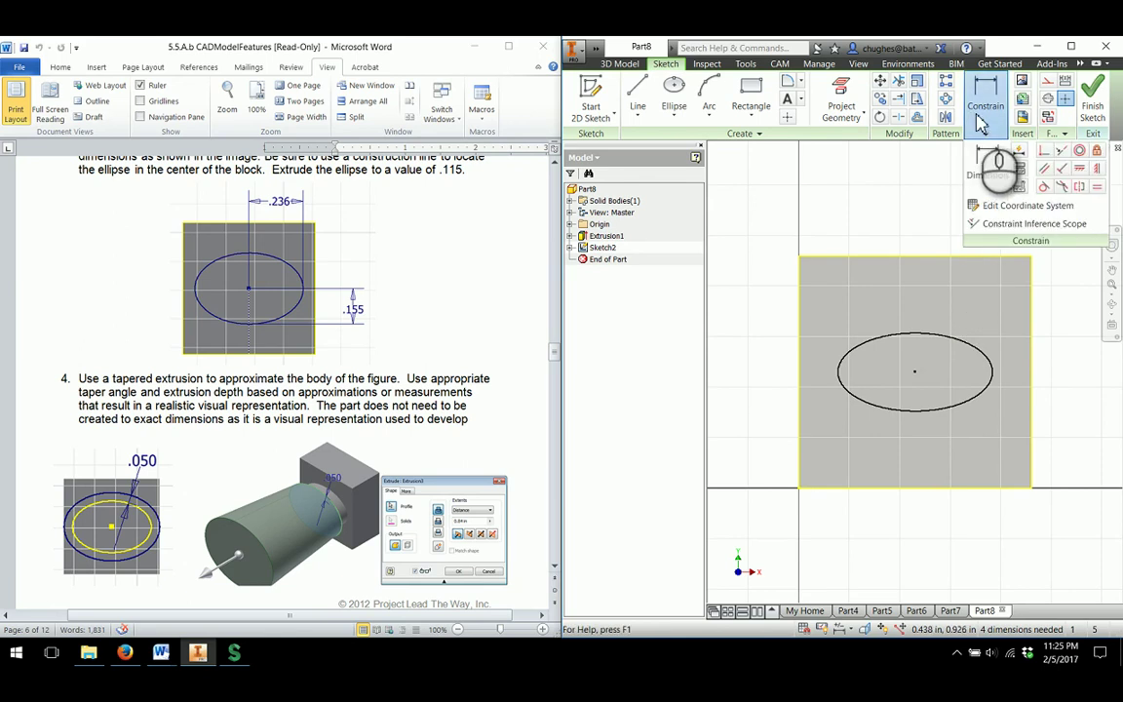
pyautogui.click(1095, 172)
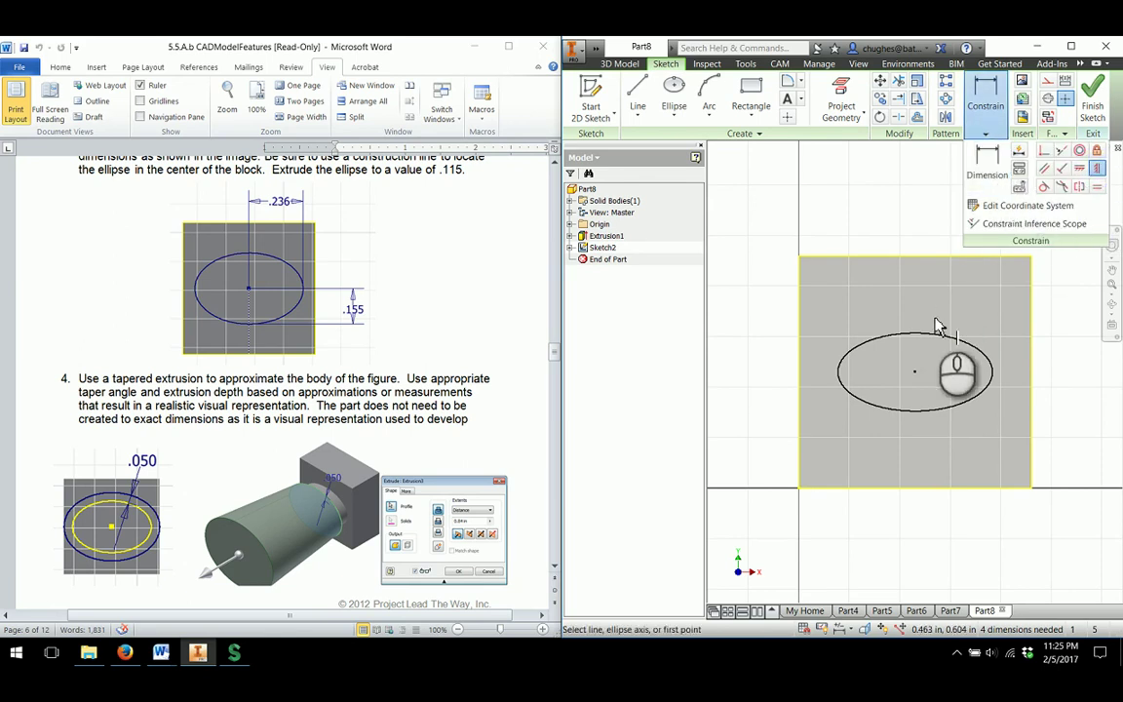
pyautogui.click(915, 375)
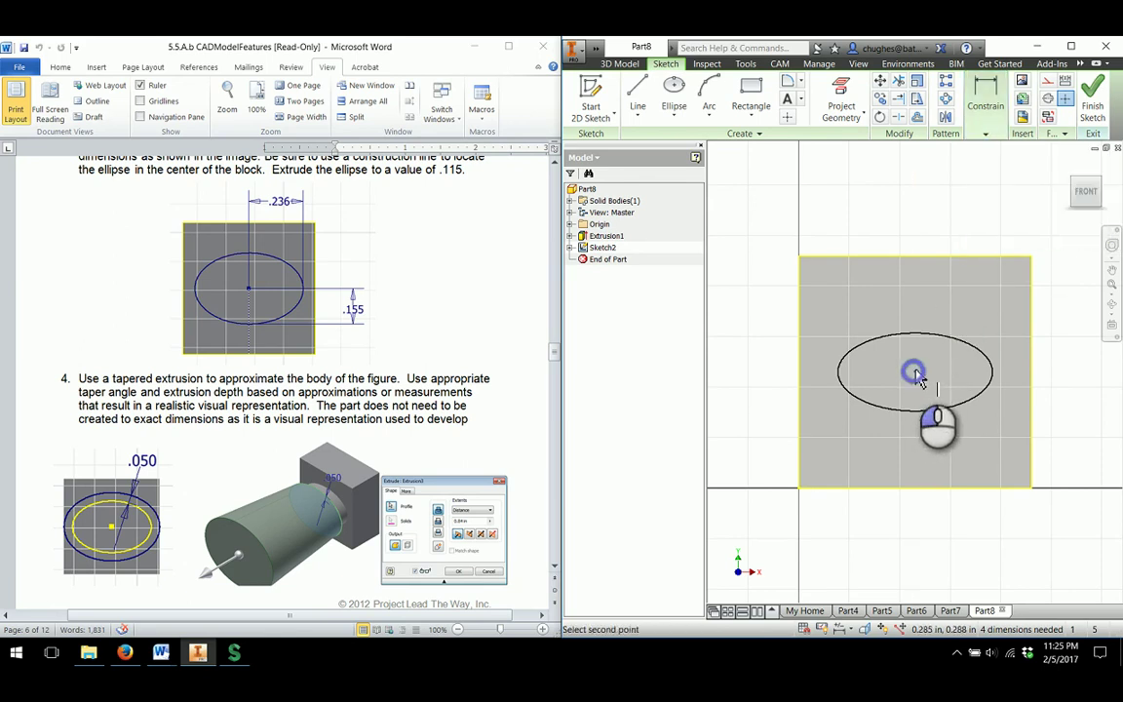
pyautogui.click(915, 258)
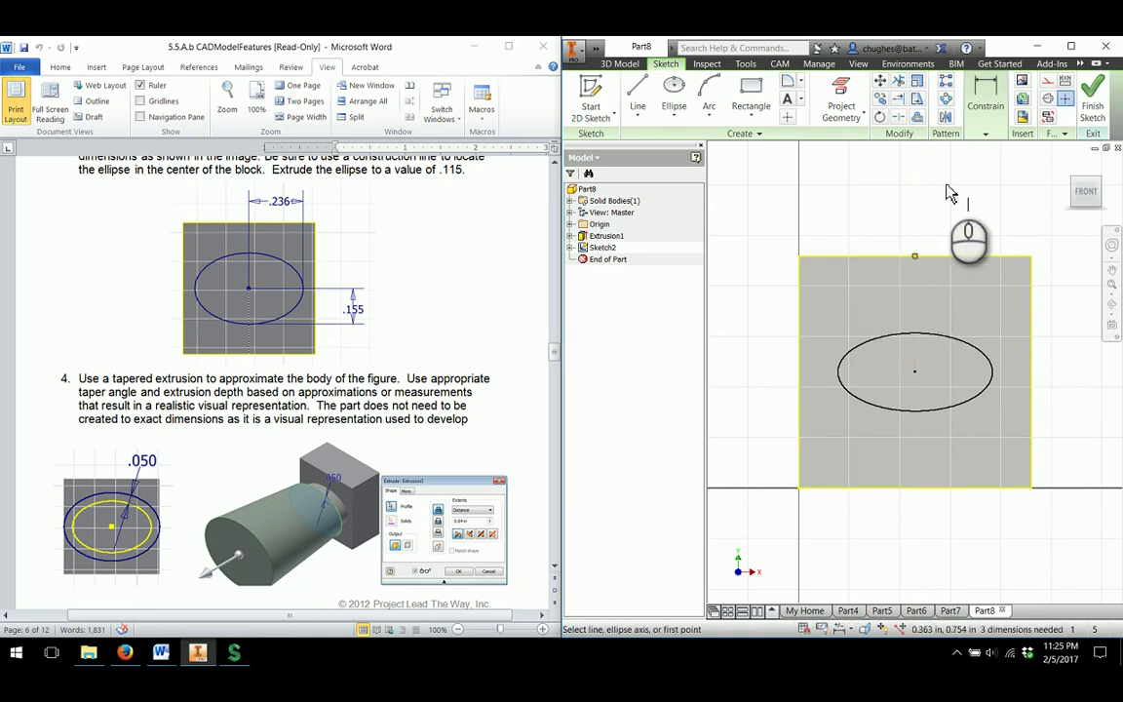
# Step: Apply a horizontal constraint between the ellipse's center point and the midpoint of the square's right edge
pyautogui.click(984, 127)
pyautogui.click(1082, 168)
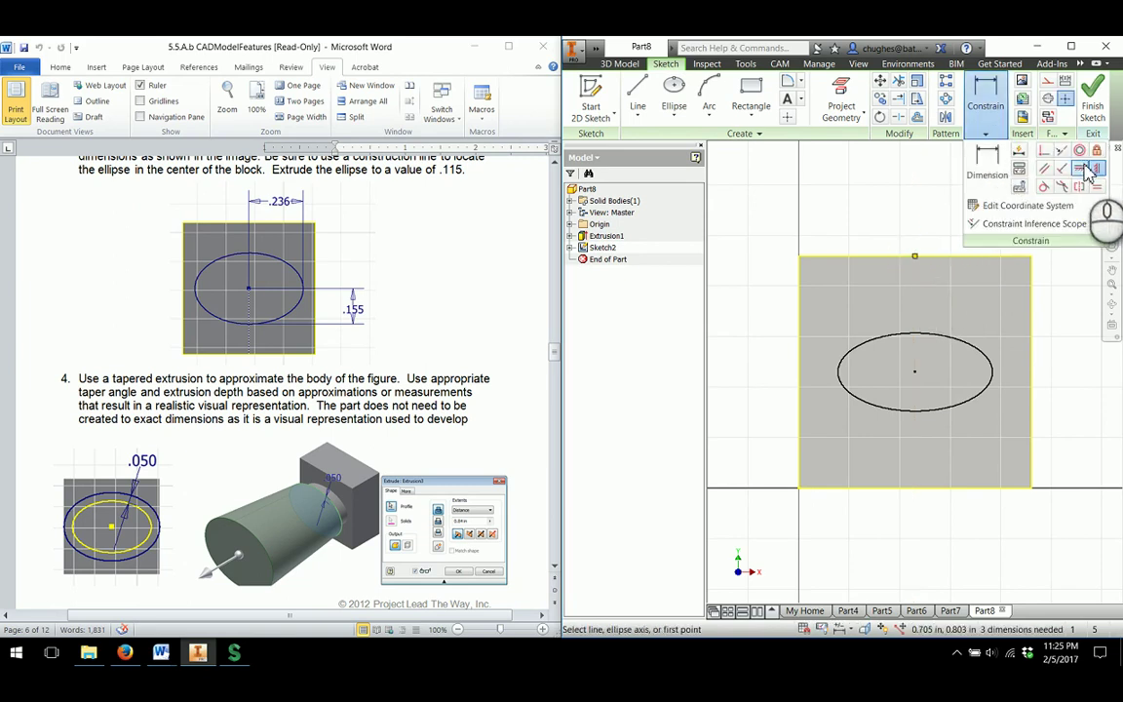
pyautogui.click(915, 373)
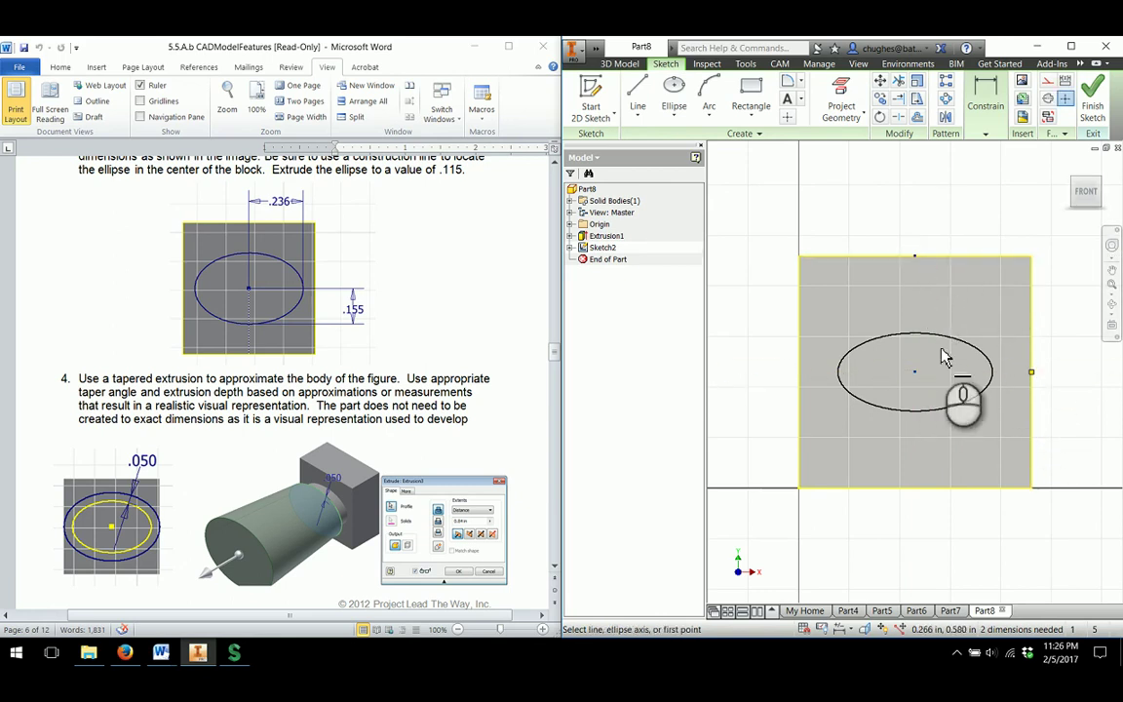
pyautogui.rightClick(966, 278)
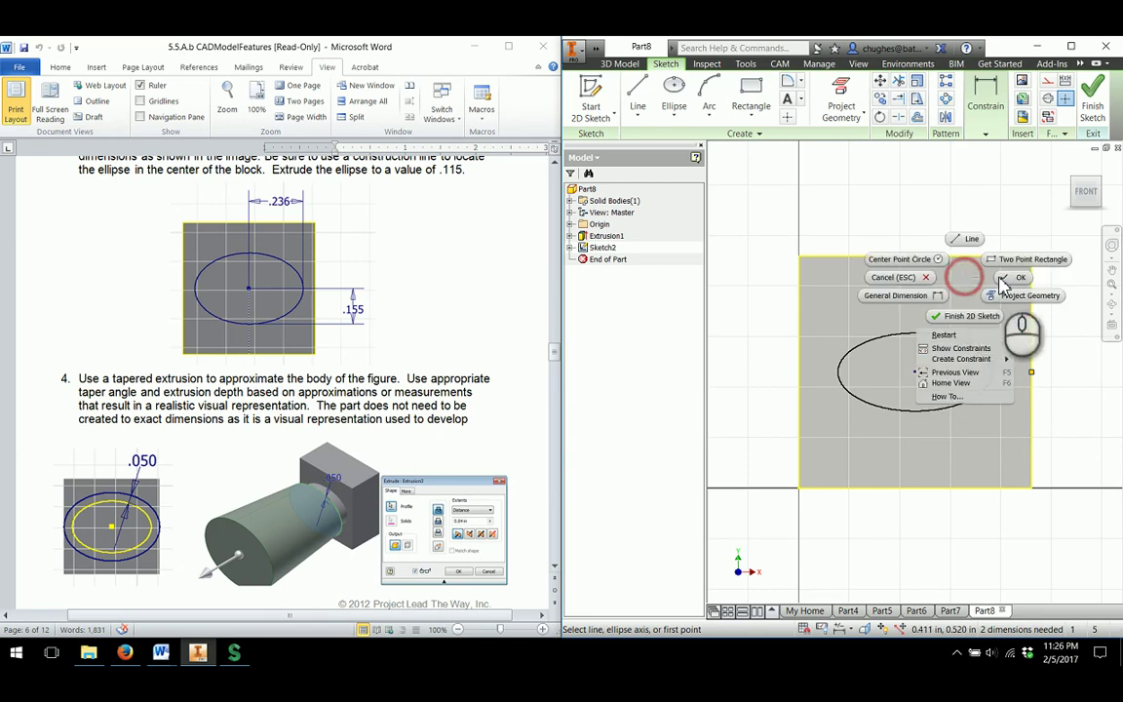
pyautogui.click(1002, 275)
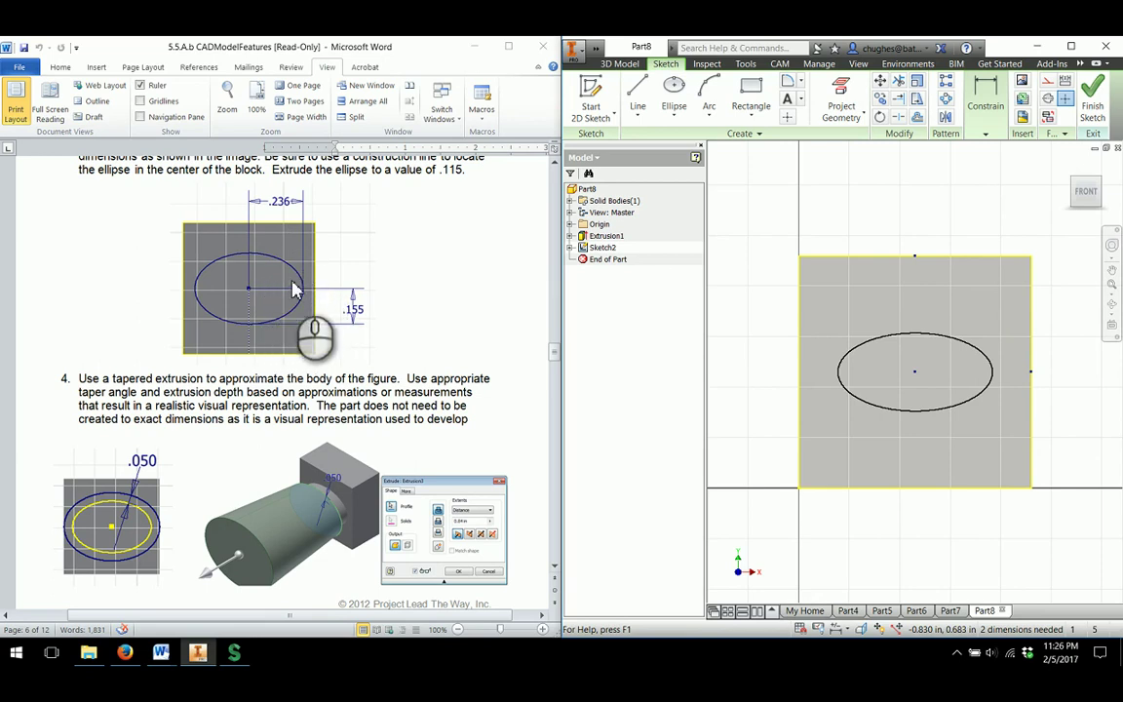
pyautogui.click(984, 134)
pyautogui.click(994, 156)
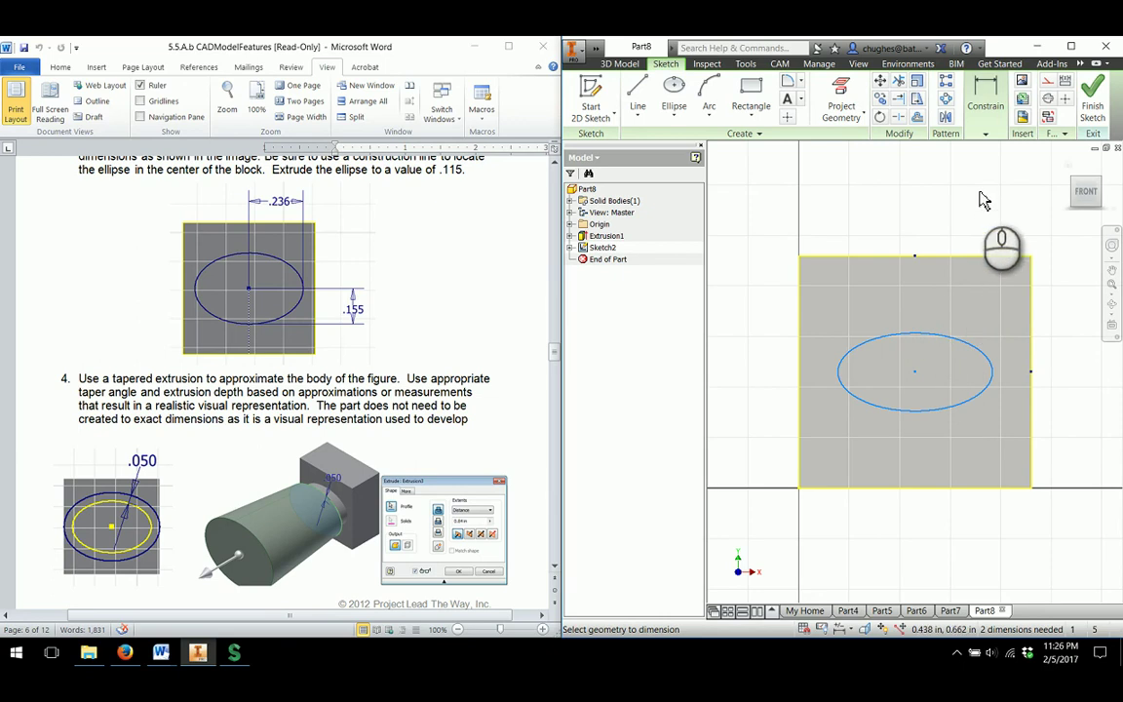
pyautogui.rightClick(960, 298)
pyautogui.click(1008, 301)
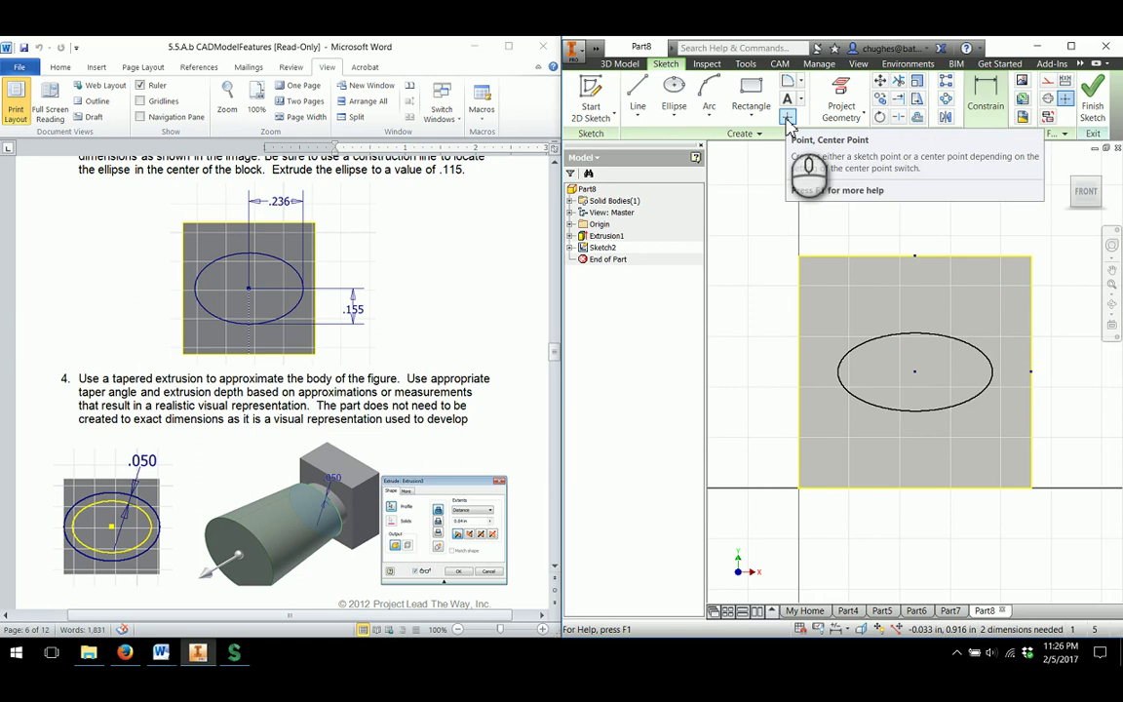
# Step: Place sketch points on the ellipse at its rightmost and lowest quadrant positions
pyautogui.click(787, 119)
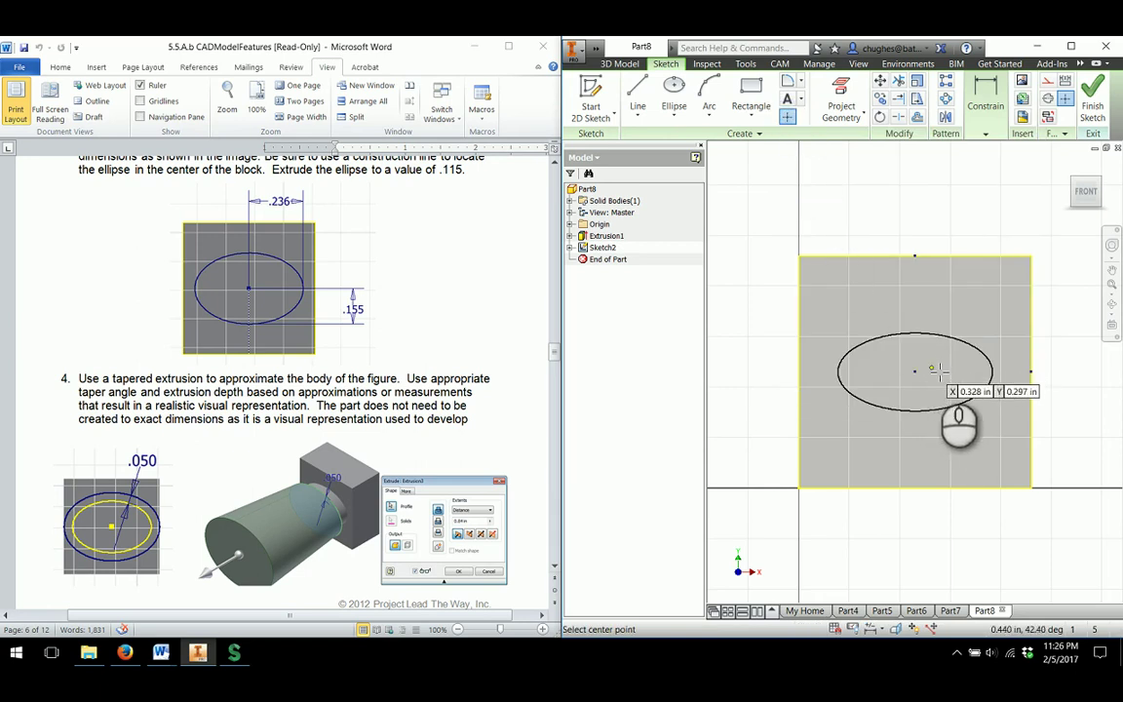
pyautogui.click(992, 371)
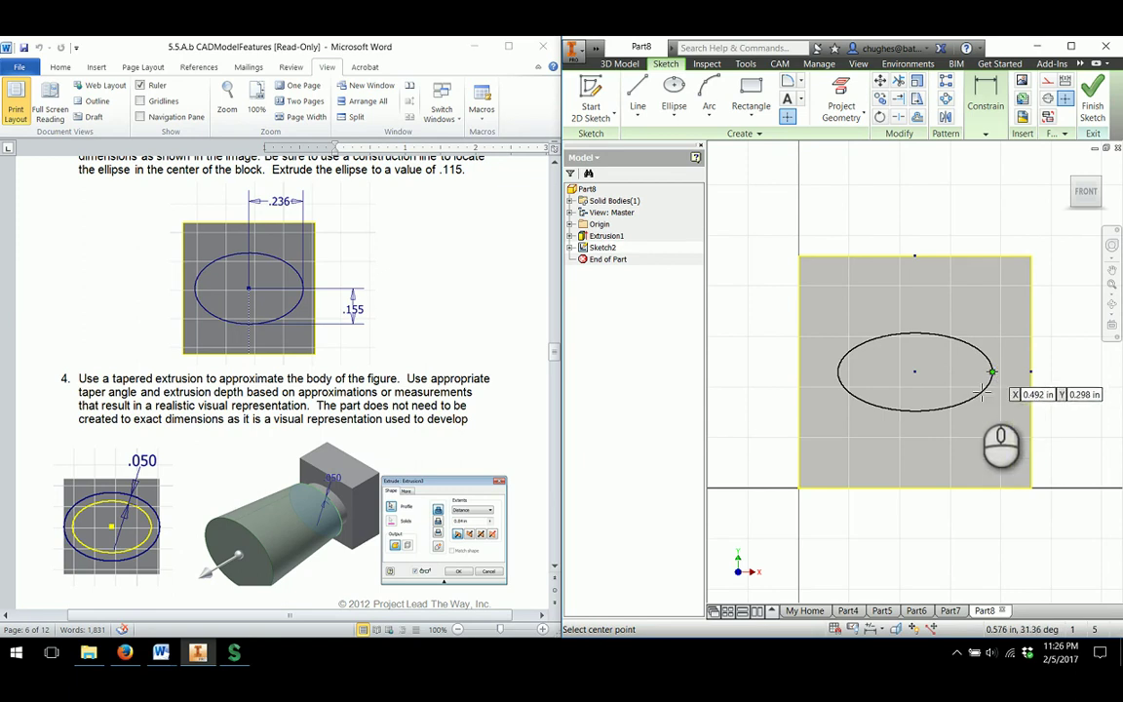
pyautogui.click(915, 410)
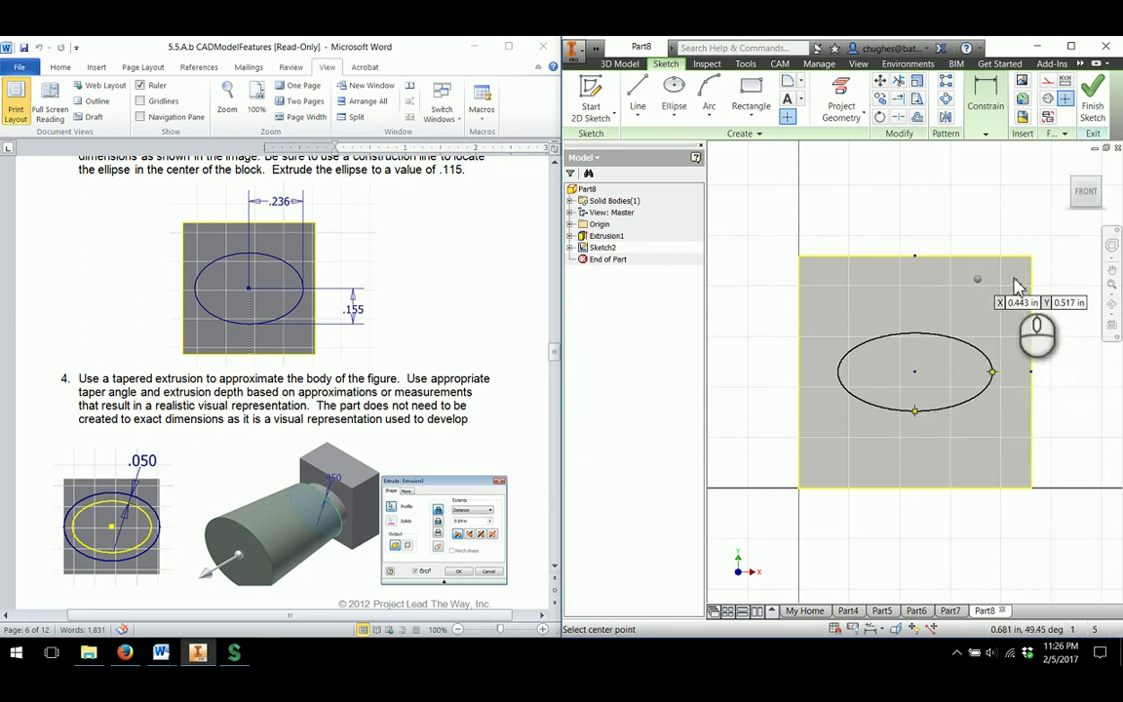
# Step: Dimension the ellipse's horizontal half-axis from its center to the rightmost sketch point at .236 in
pyautogui.click(987, 132)
pyautogui.click(986, 159)
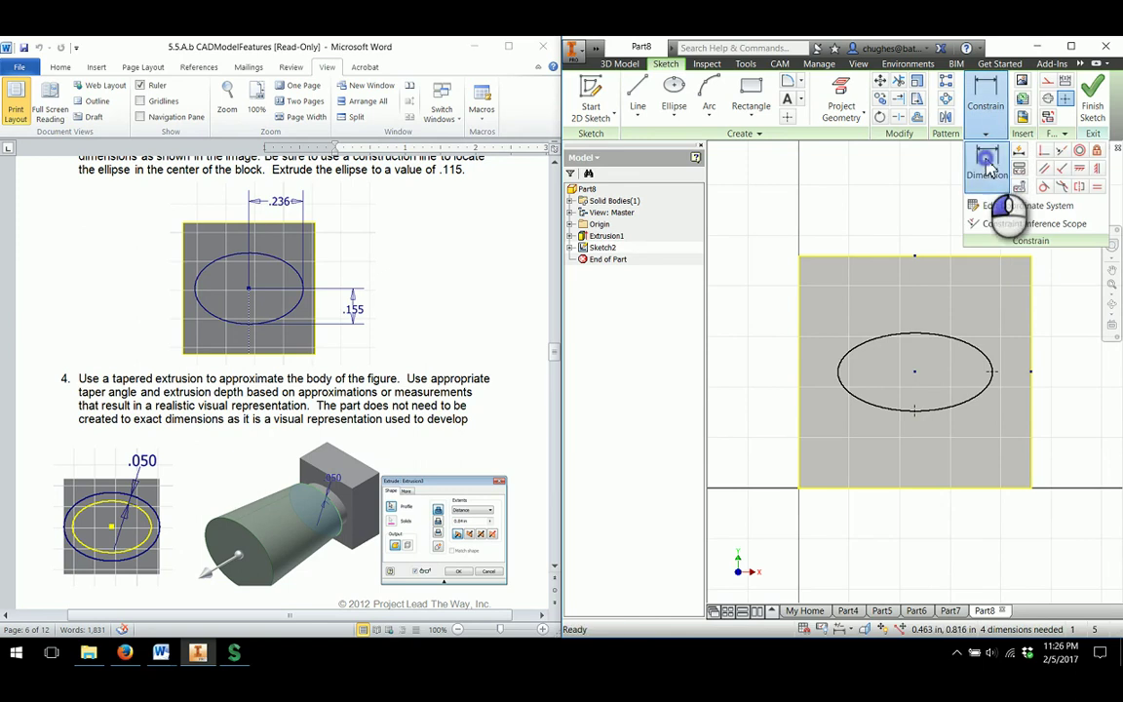
pyautogui.click(915, 374)
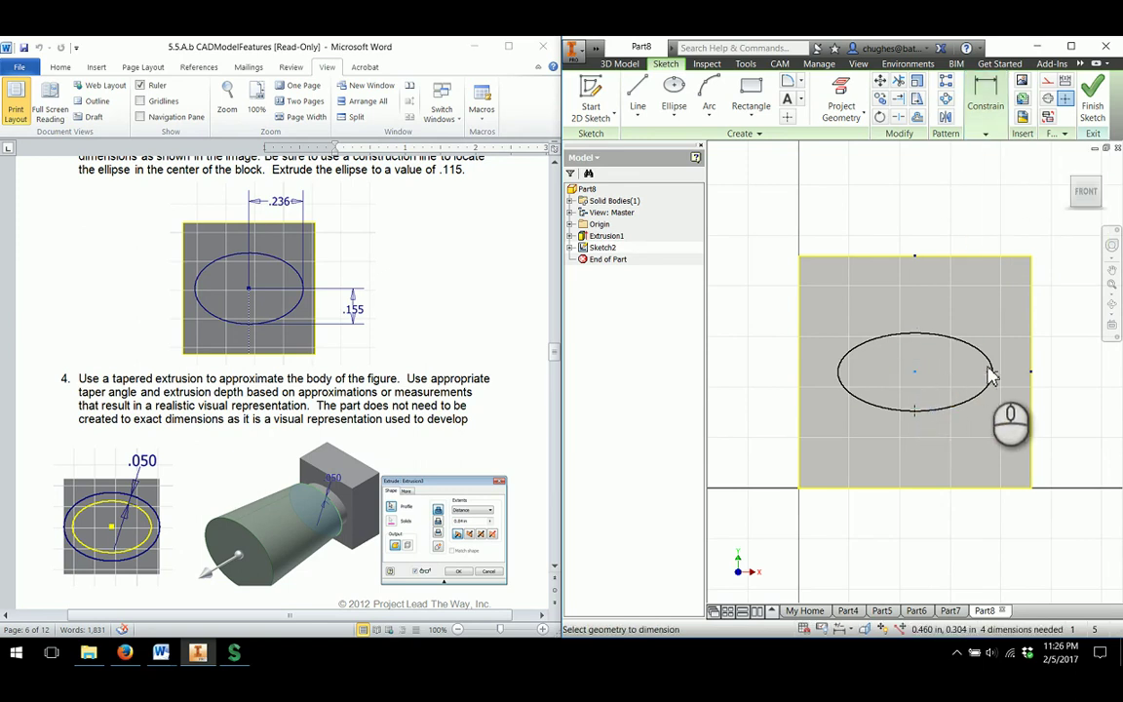
pyautogui.click(992, 373)
pyautogui.click(967, 283)
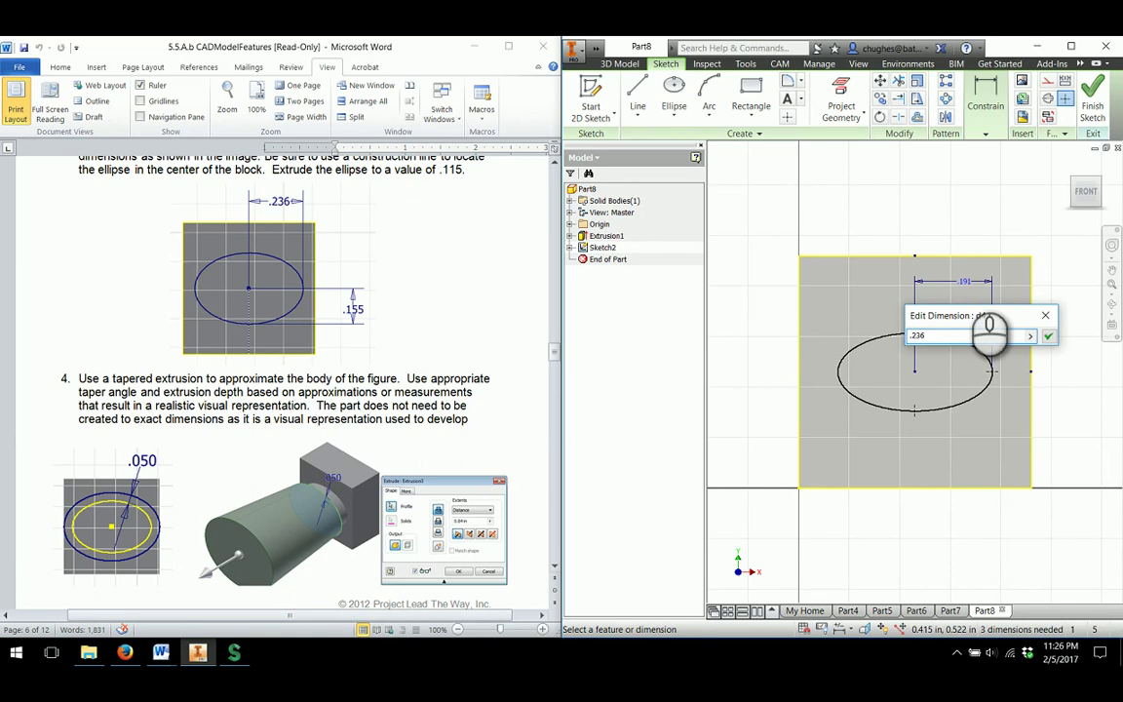
pyautogui.press('Return')
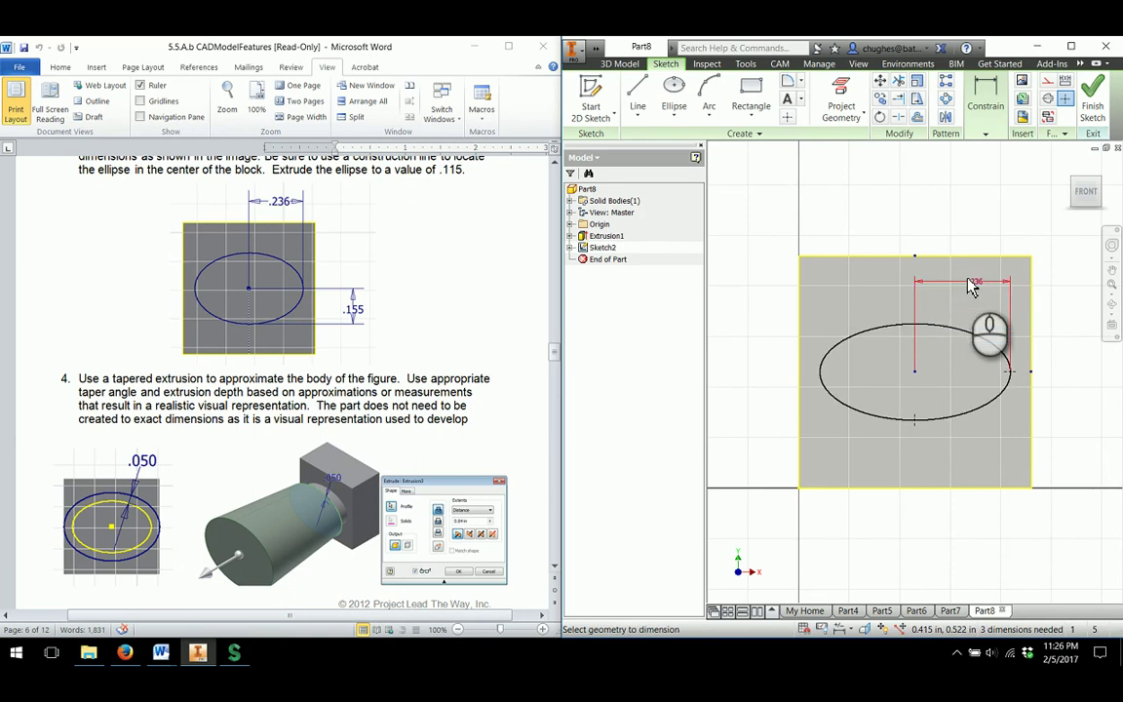
# Step: Dimension the ellipse's vertical half-axis from its center to the lowest sketch point at .155 in
pyautogui.click(915, 371)
pyautogui.click(915, 422)
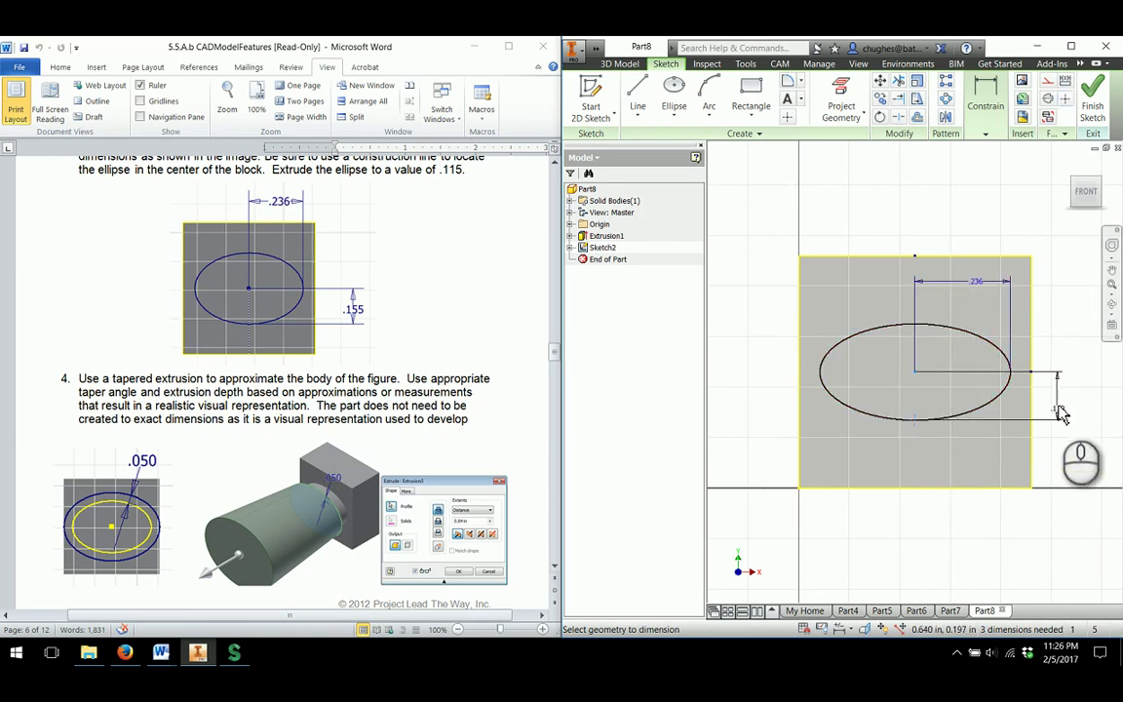
pyautogui.click(1062, 399)
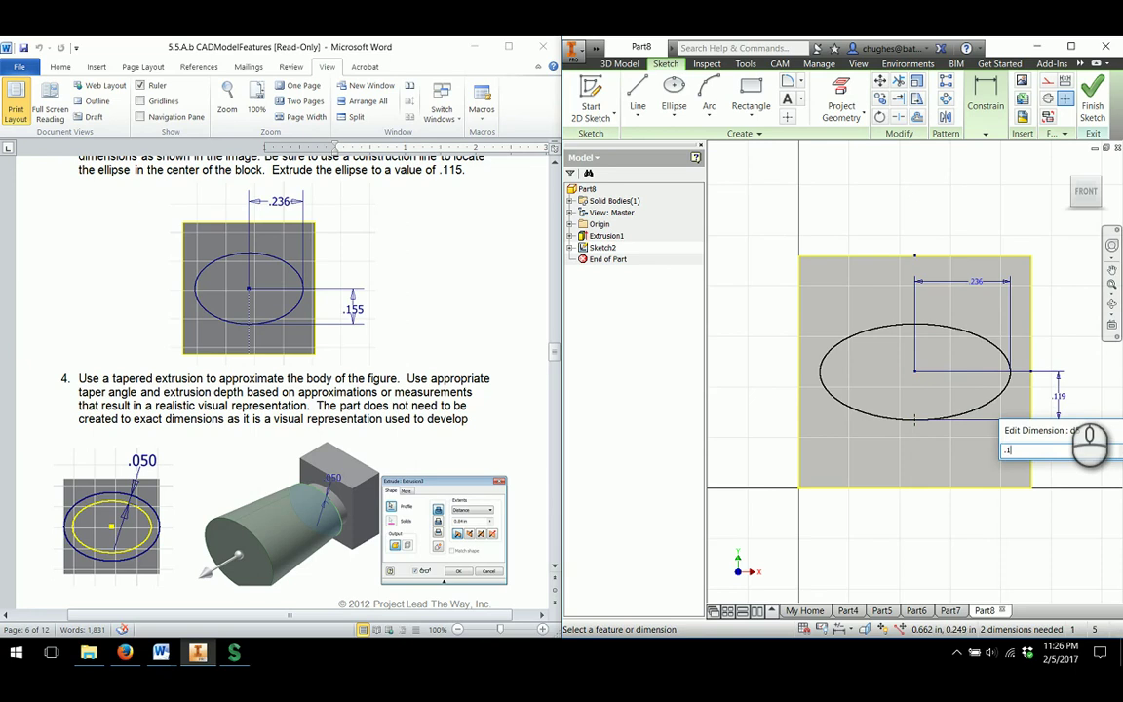
pyautogui.press('Return')
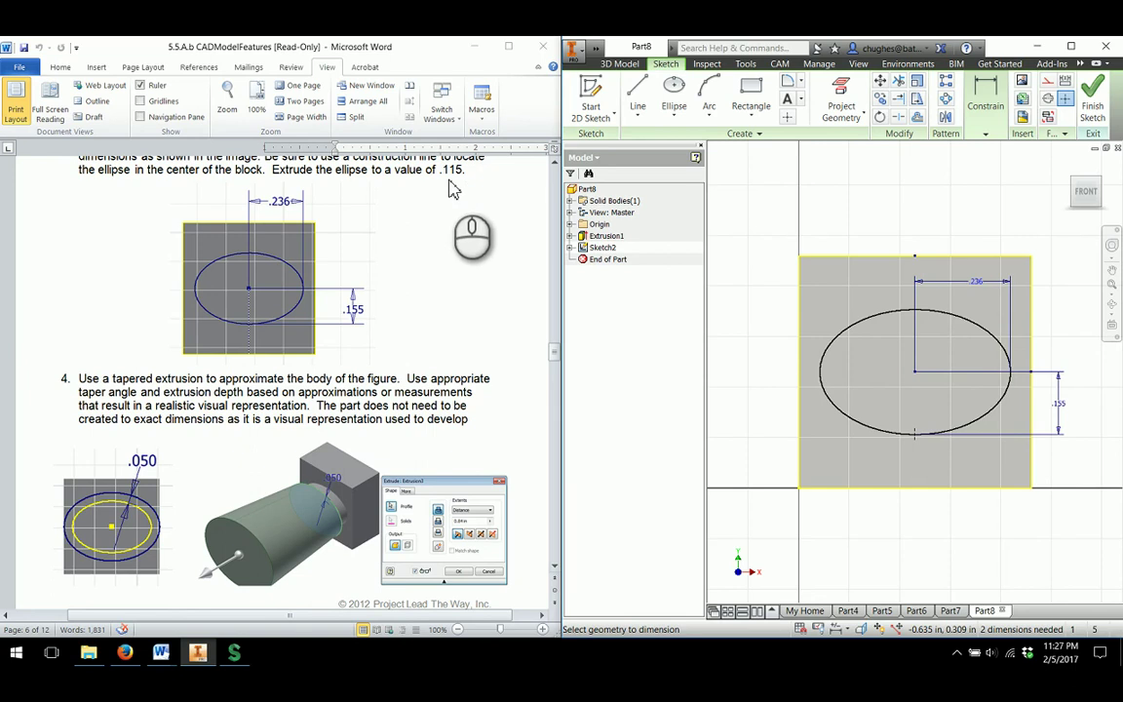
# Step: Finish the sketch and extrude the ellipse .115 in outward from the square base, joined to the solid
pyautogui.scroll(1, 454, 195)
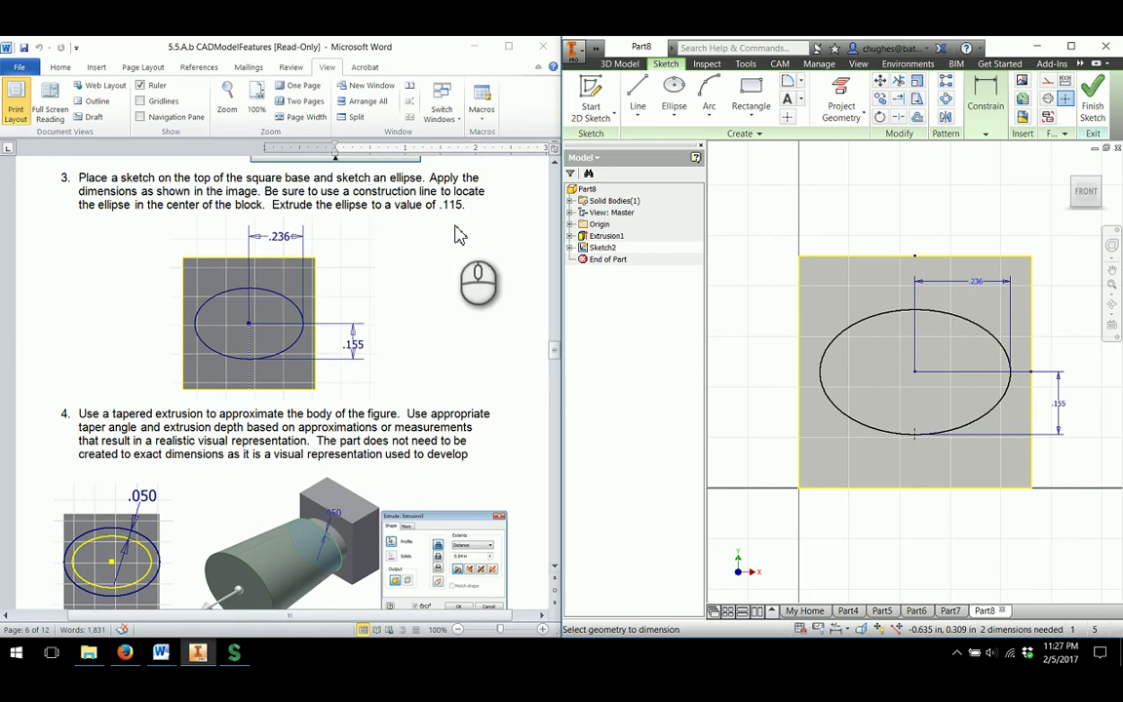
pyautogui.click(1093, 102)
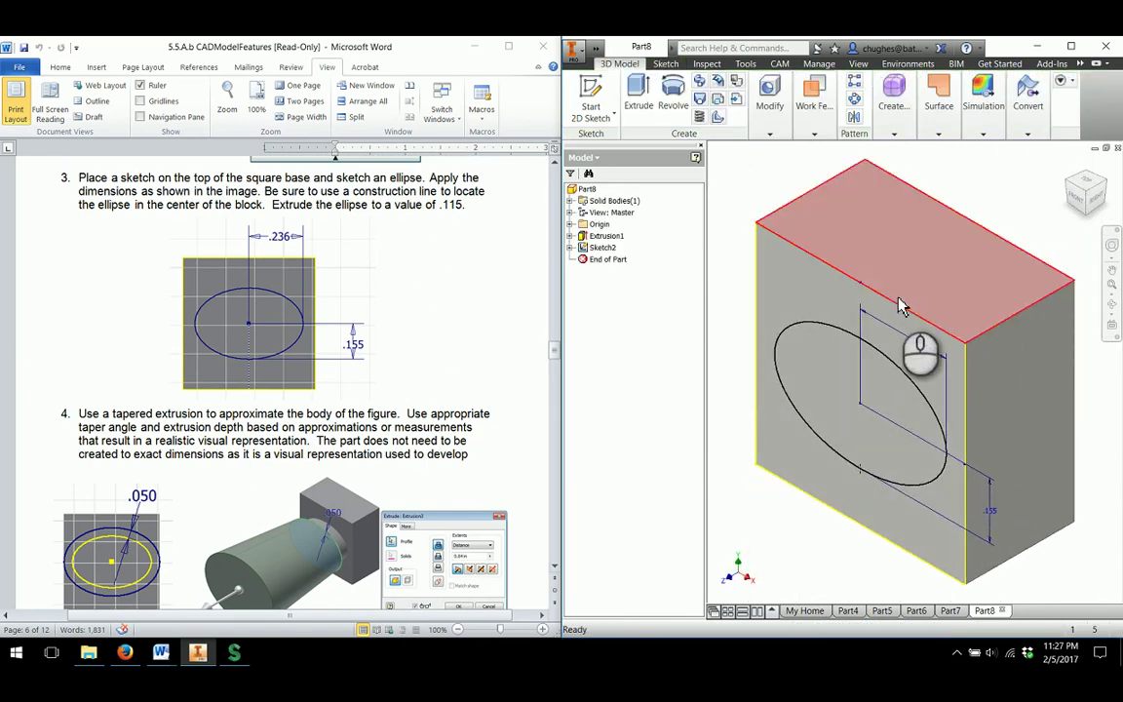
pyautogui.click(638, 97)
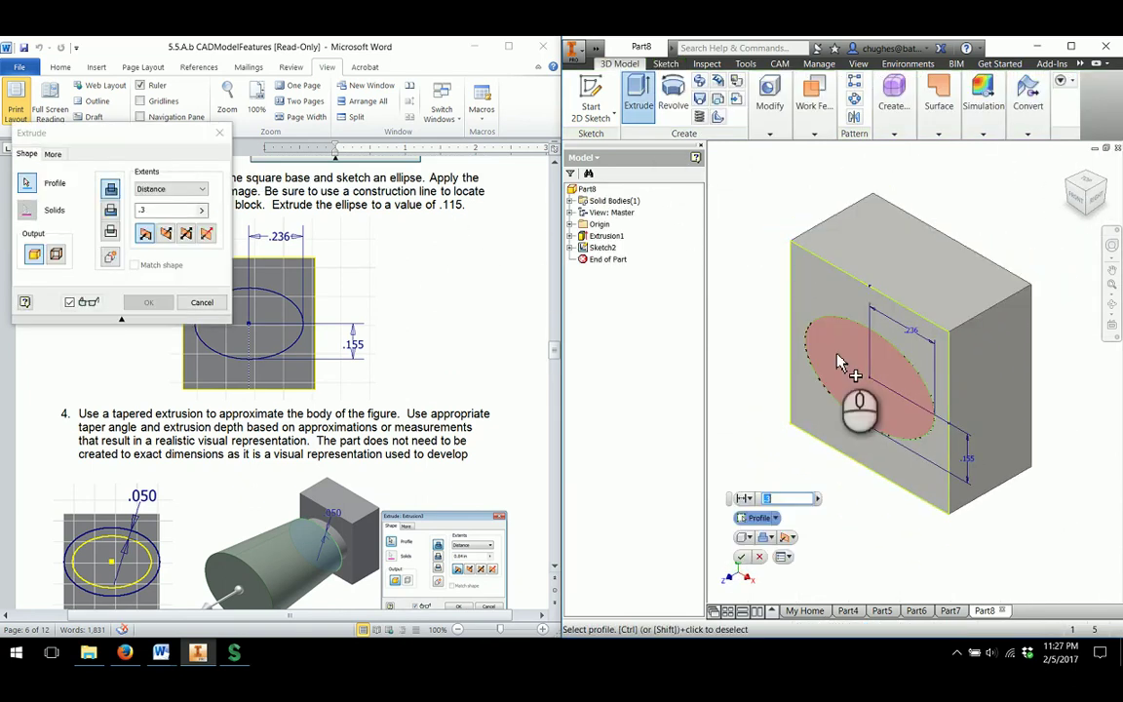
pyautogui.click(830, 307)
pyautogui.moveTo(109, 132); pyautogui.dragTo(674, 137)
pyautogui.moveTo(726, 211); pyautogui.dragTo(651, 203)
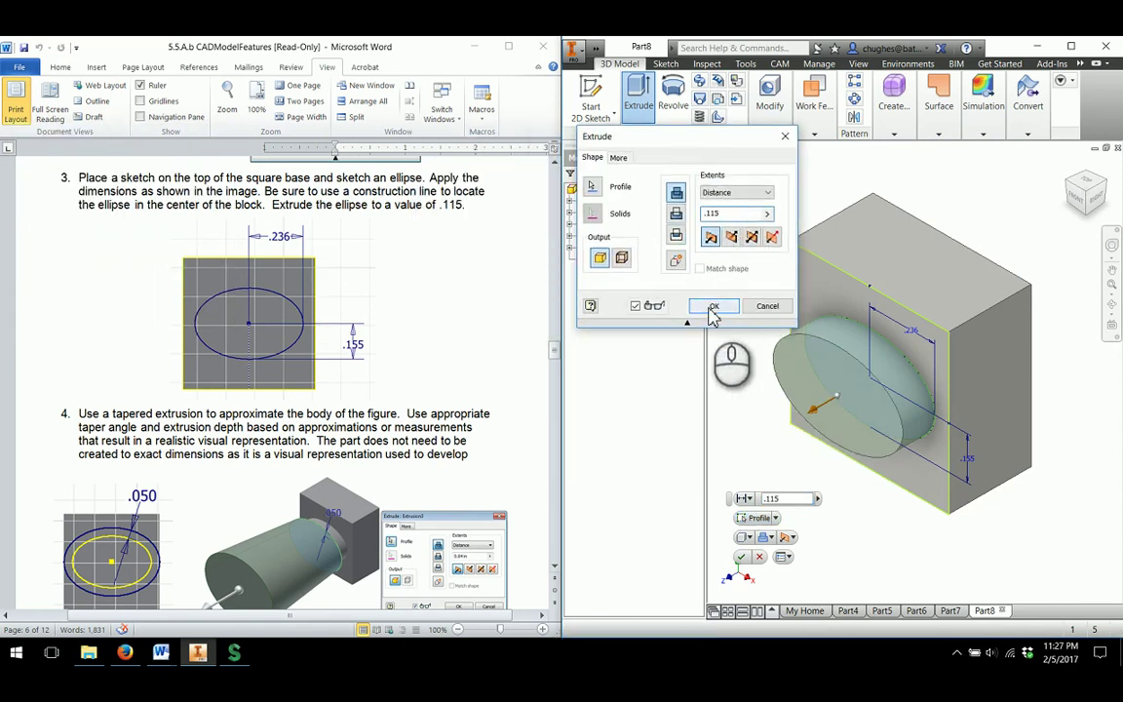
pyautogui.click(713, 306)
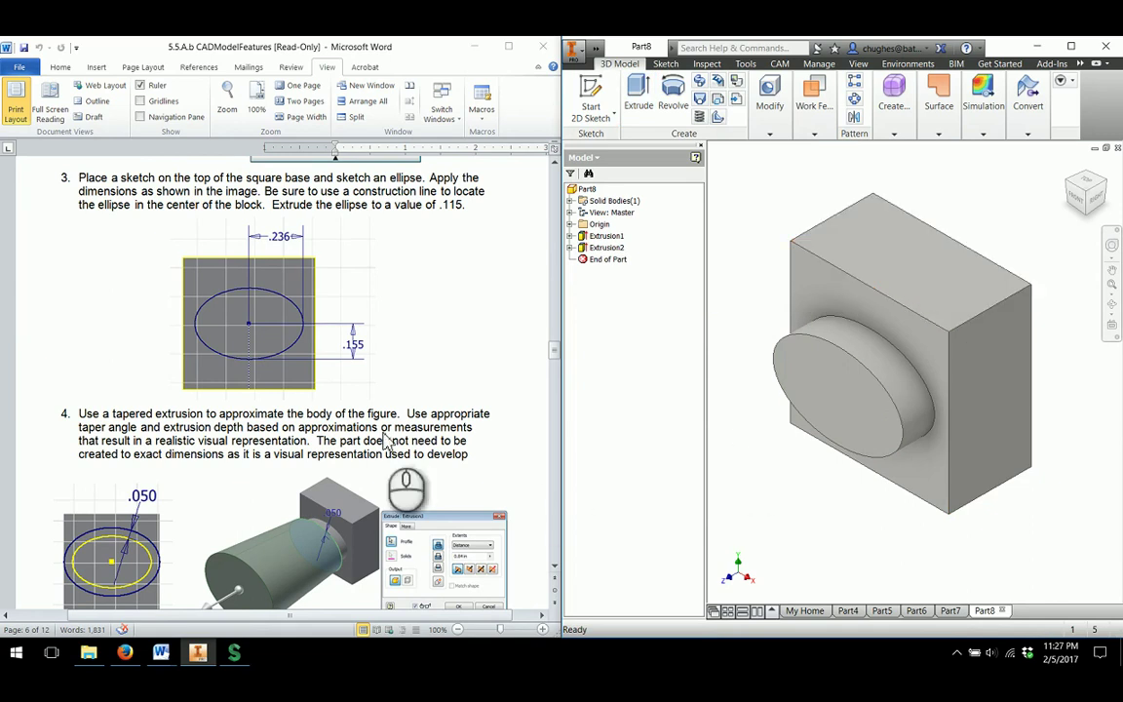
# Step: Start a new sketch on the front face of the elliptical boss and project the ellipse's geometry into it
pyautogui.scroll(-2, 390, 350)
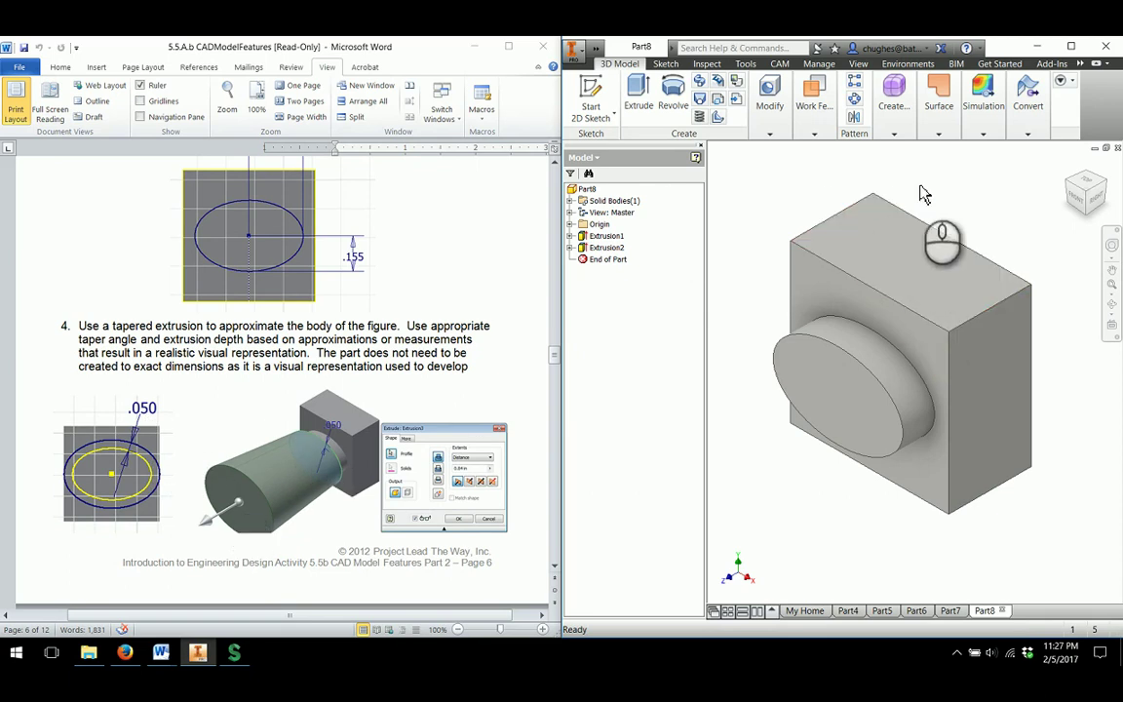
pyautogui.click(592, 90)
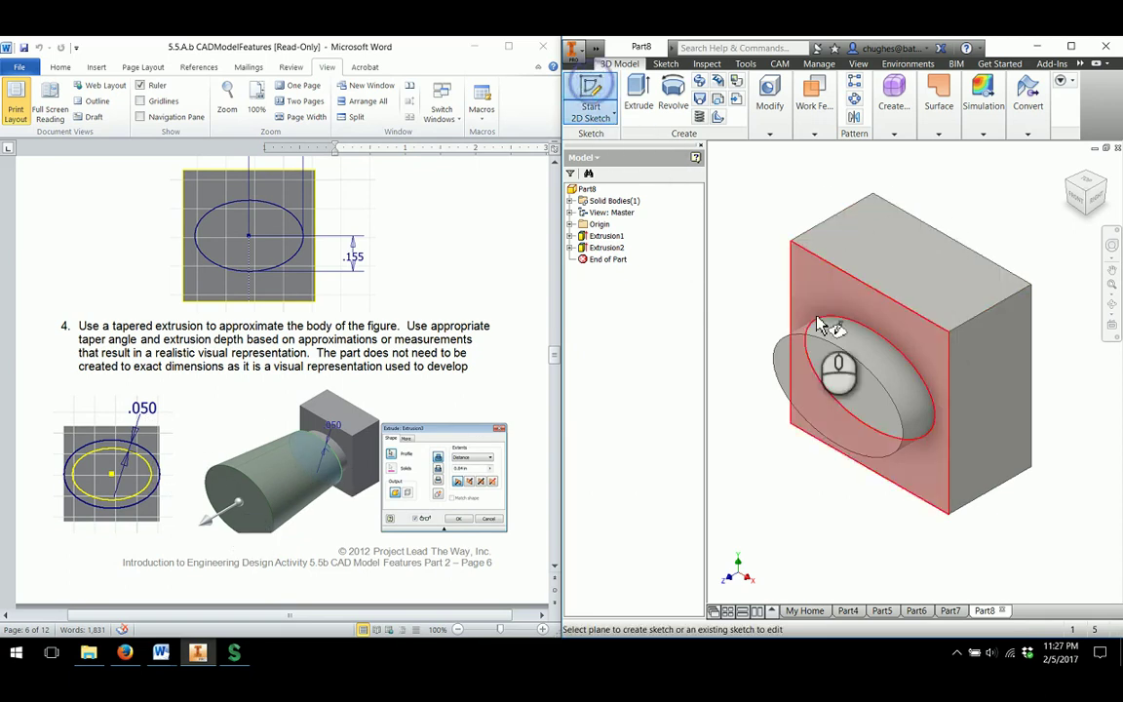
pyautogui.click(833, 395)
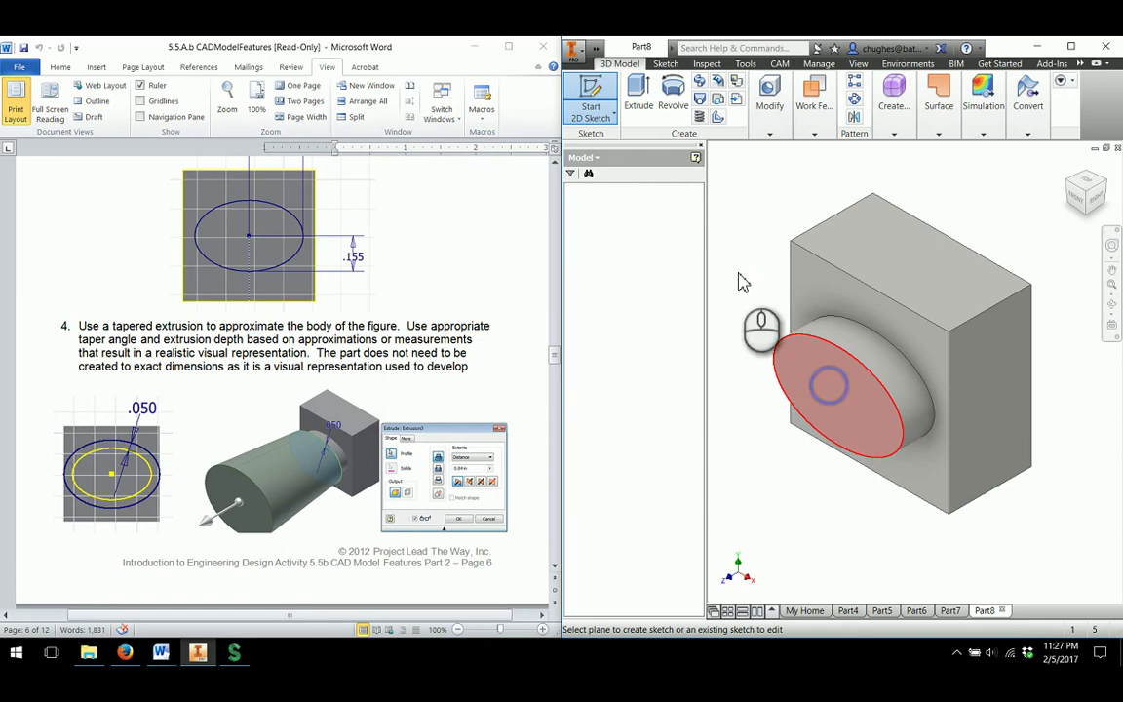
pyautogui.moveTo(852, 239)
pyautogui.mouseDown(button='middle')
pyautogui.moveTo(761, 284)
pyautogui.moveTo(763, 263)
pyautogui.mouseUp(button='middle')
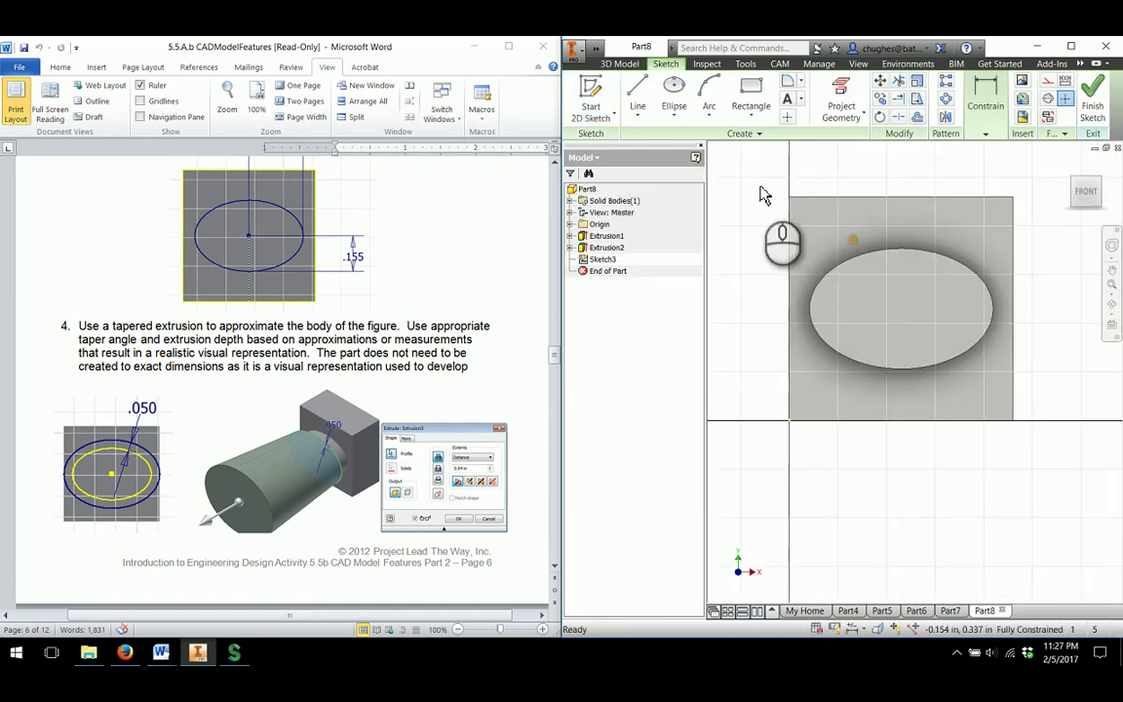
pyautogui.click(844, 90)
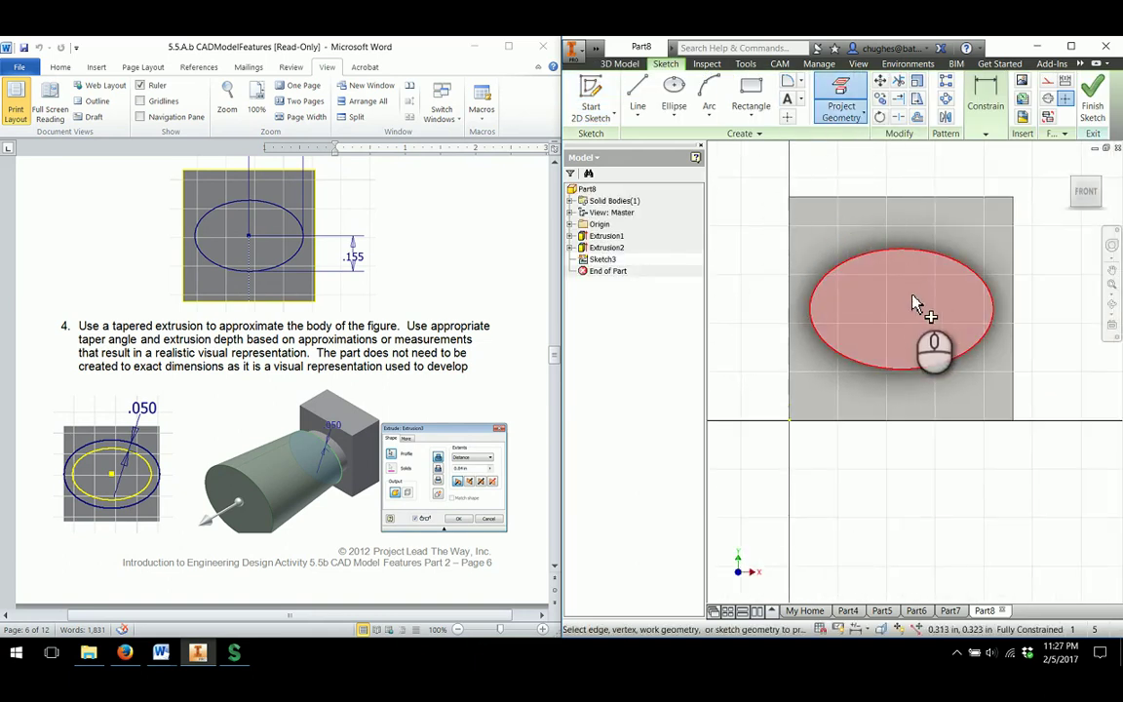
pyautogui.click(907, 310)
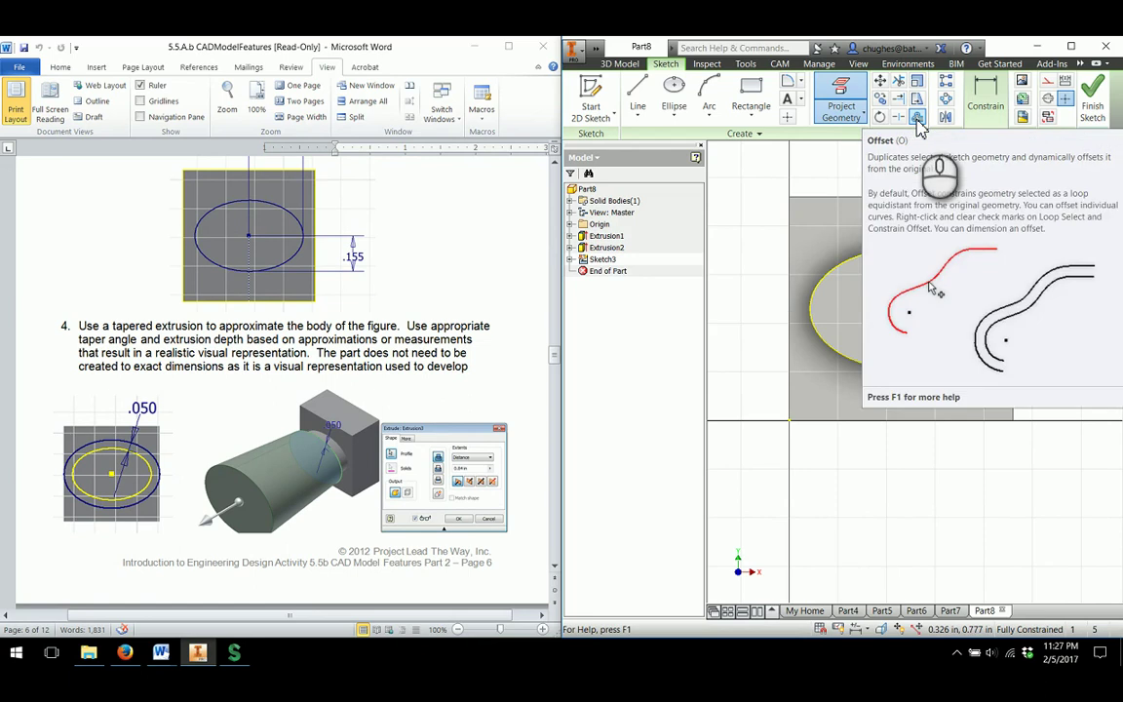
# Step: Offset the projected ellipse outward by .050 in and finish the sketch
pyautogui.click(917, 118)
pyautogui.click(898, 257)
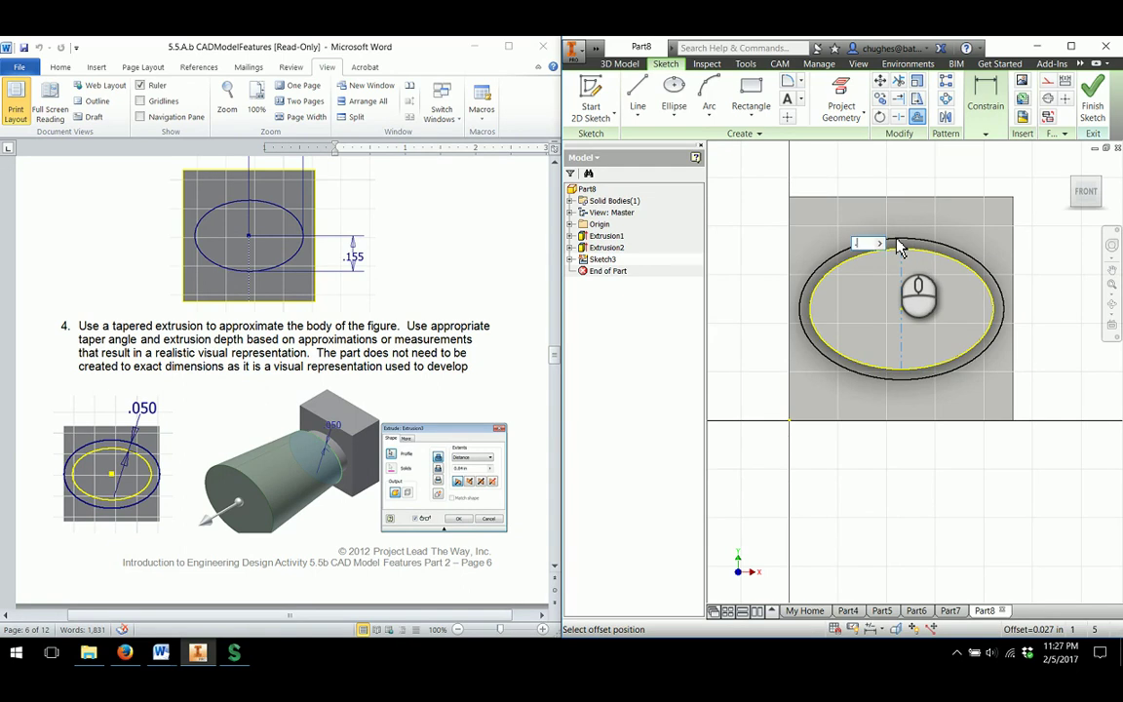
pyautogui.press('Return')
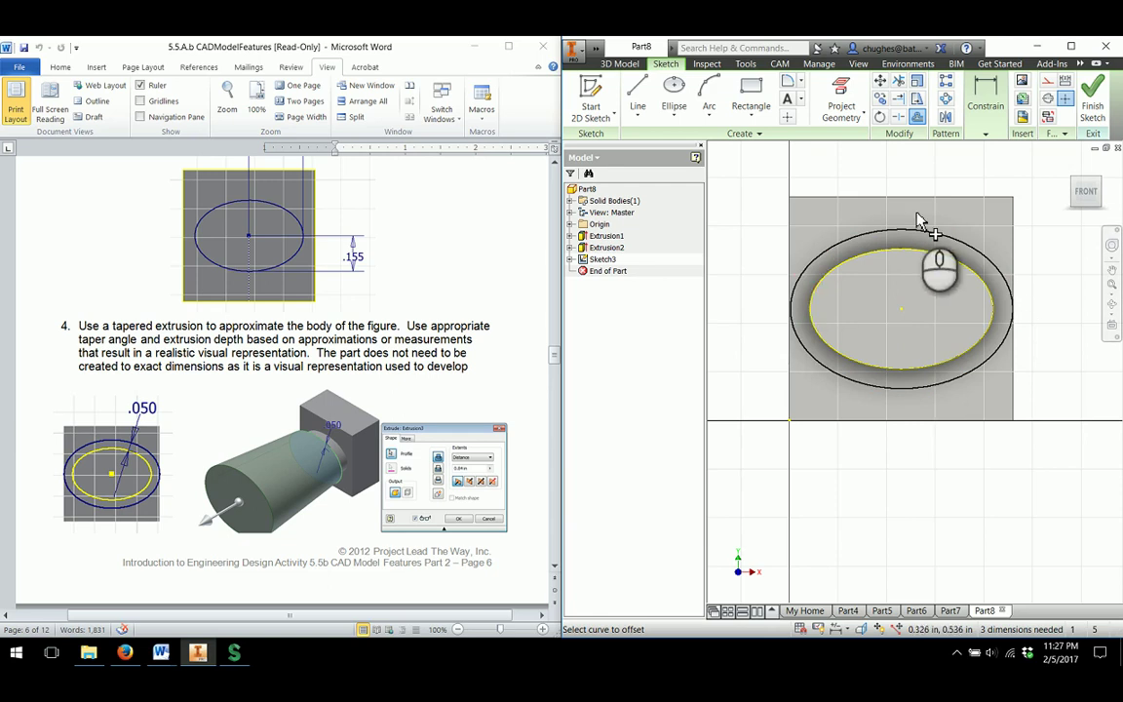
pyautogui.click(1093, 98)
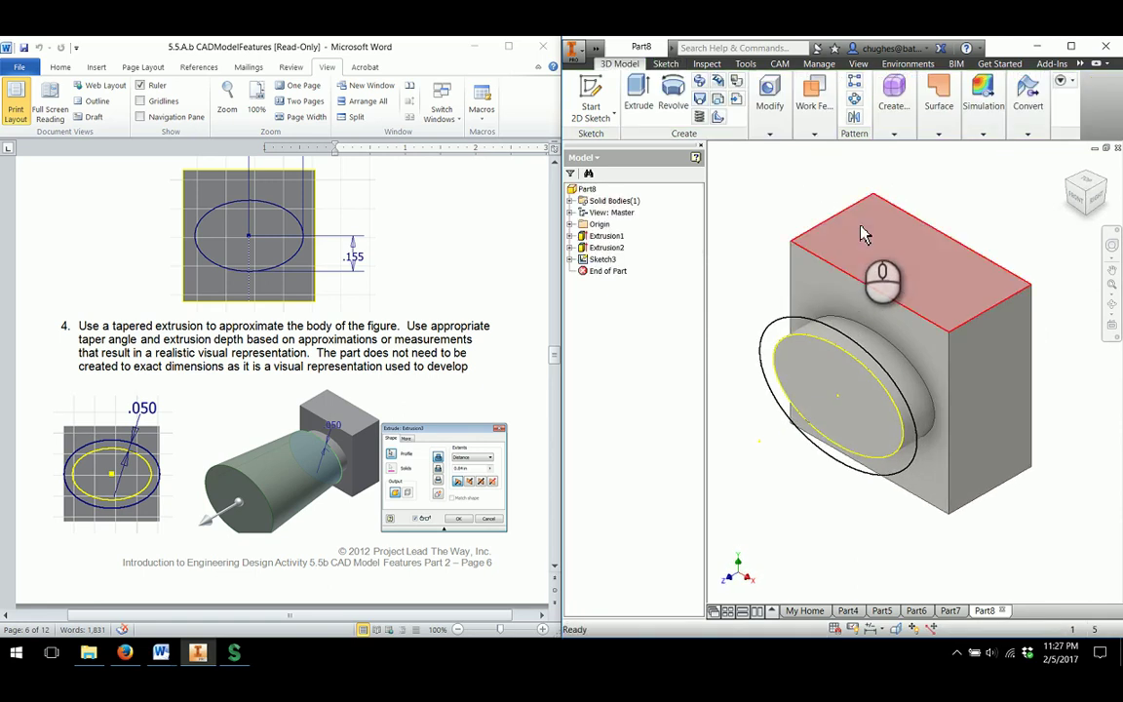
# Step: Set up an extrusion of the outer ring and inner ellipse regions with a distance of .84 in
pyautogui.moveTo(905, 226); pyautogui.dragTo(931, 239, button='middle')
pyautogui.scroll(2, 931, 239)
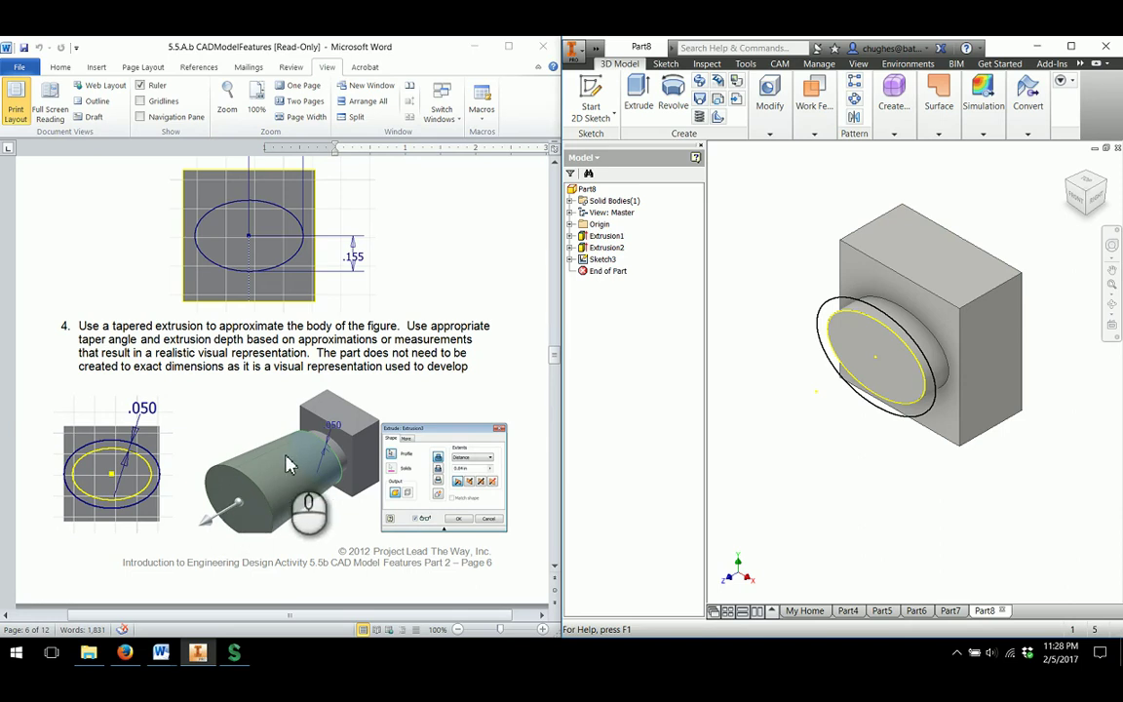
pyautogui.click(640, 113)
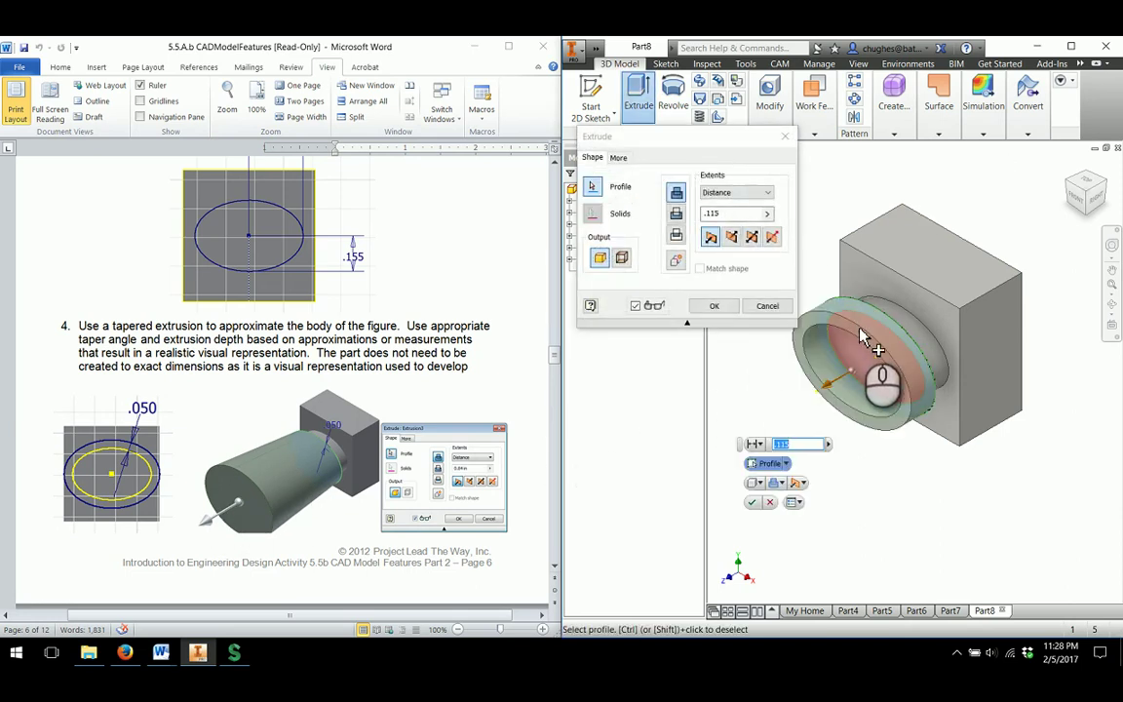
pyautogui.click(871, 366)
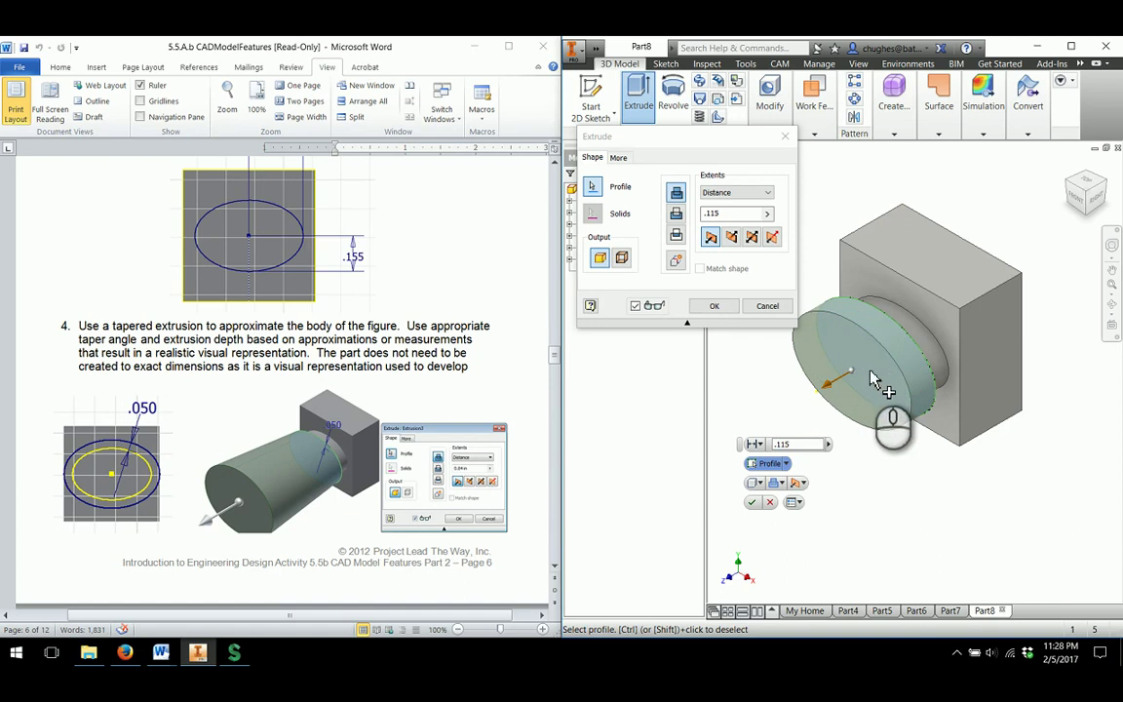
pyautogui.doubleClick(726, 213)
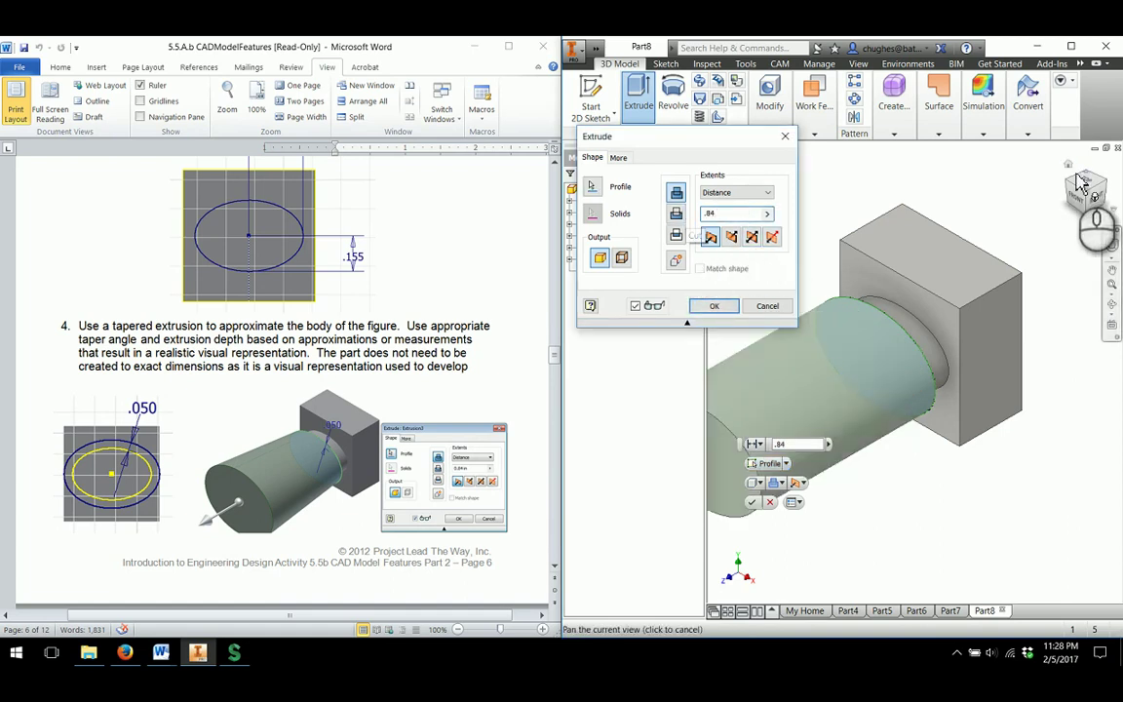
pyautogui.moveTo(828, 398); pyautogui.dragTo(912, 386, button='middle')
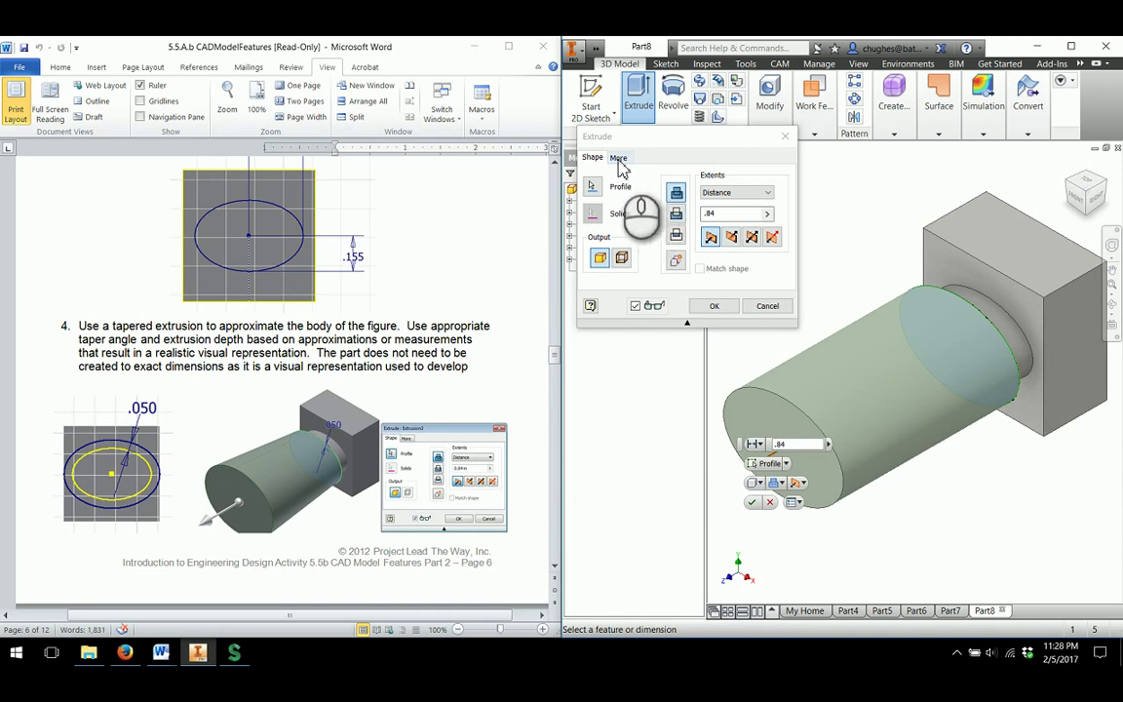
# Step: Give the body extrusion a taper of 10 degrees, check its shape against the worksheet, and complete it
pyautogui.click(620, 158)
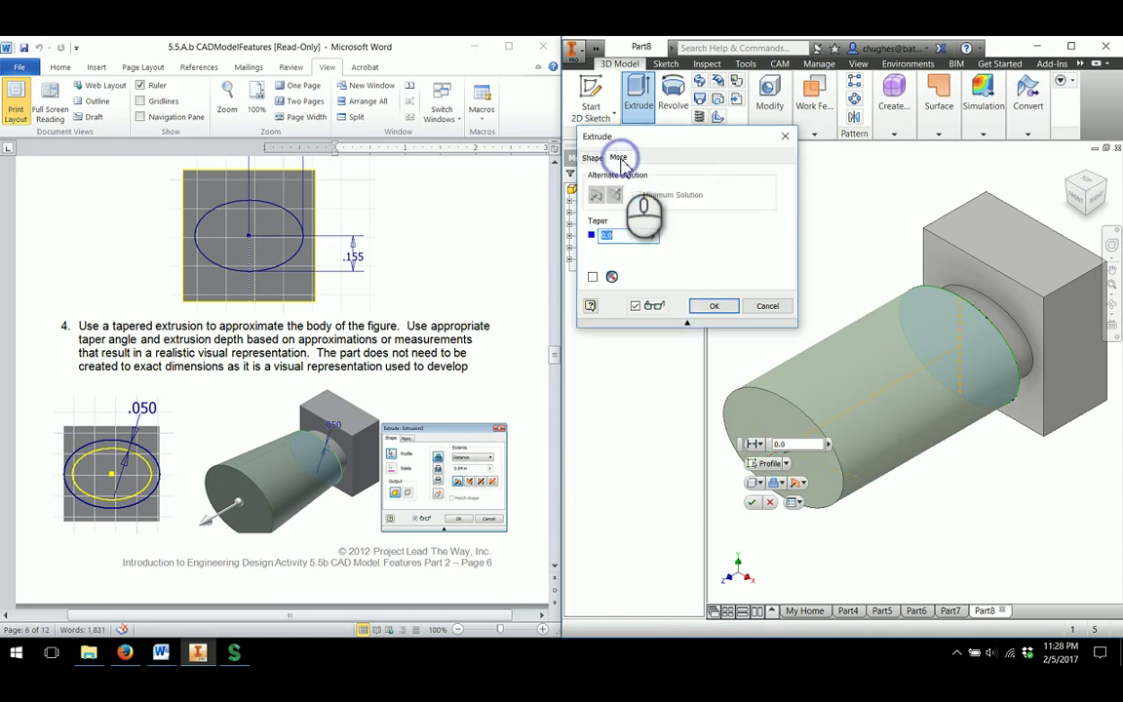
pyautogui.doubleClick(615, 239)
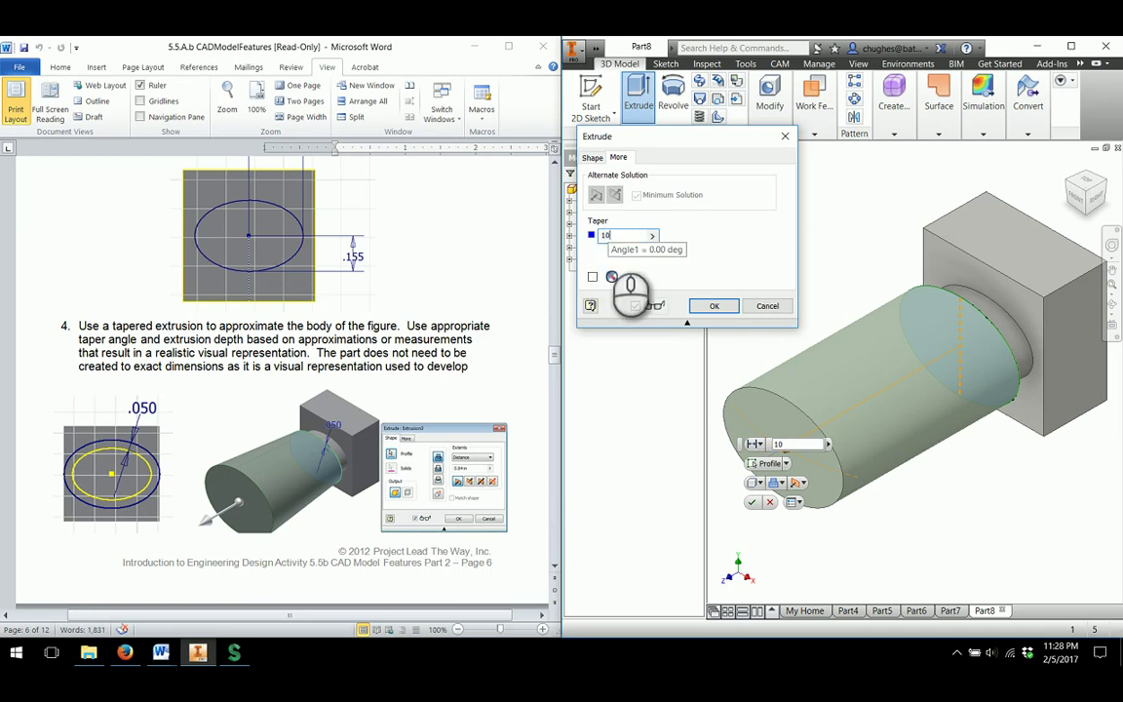
pyautogui.write('10')
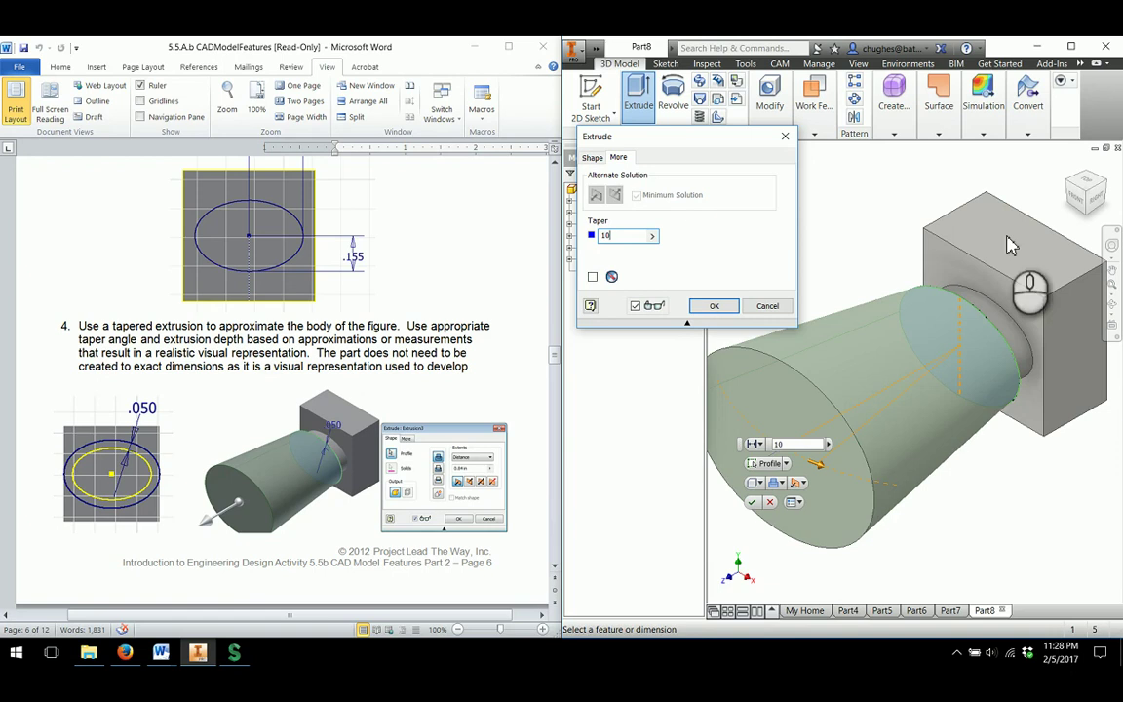
pyautogui.moveTo(1084, 206)
pyautogui.mouseDown()
pyautogui.moveTo(1117, 161)
pyautogui.moveTo(711, 568)
pyautogui.mouseUp()
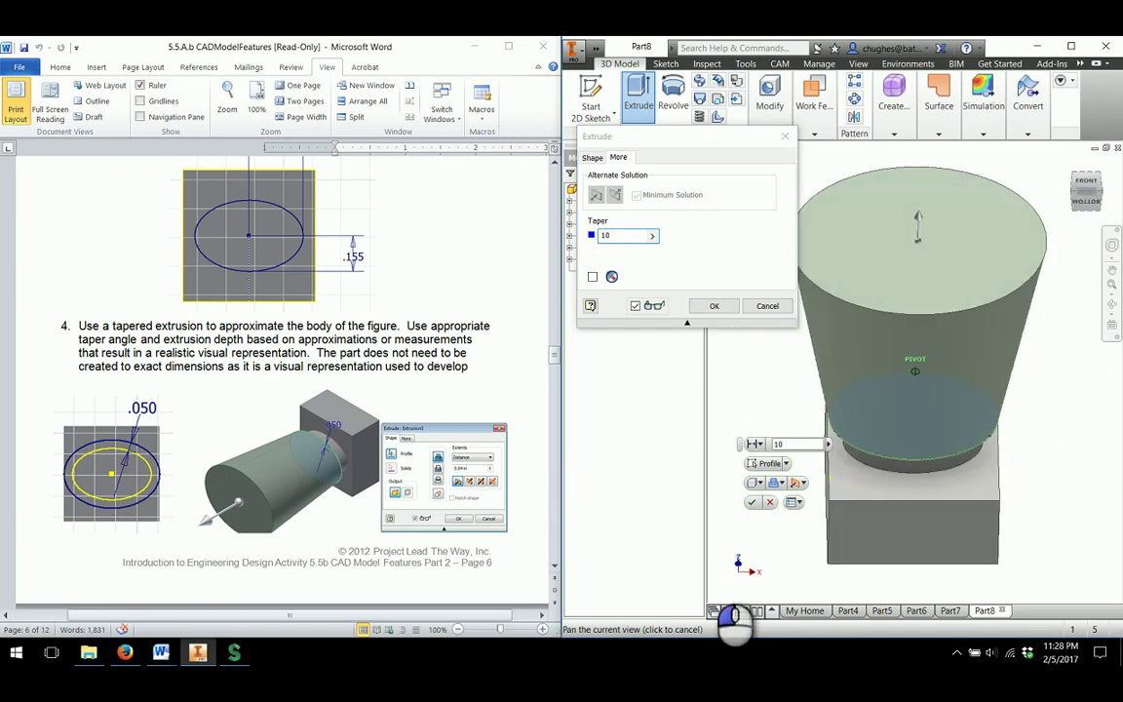
pyautogui.moveTo(733, 616); pyautogui.dragTo(1087, 201)
pyautogui.scroll(-3, 261, 389)
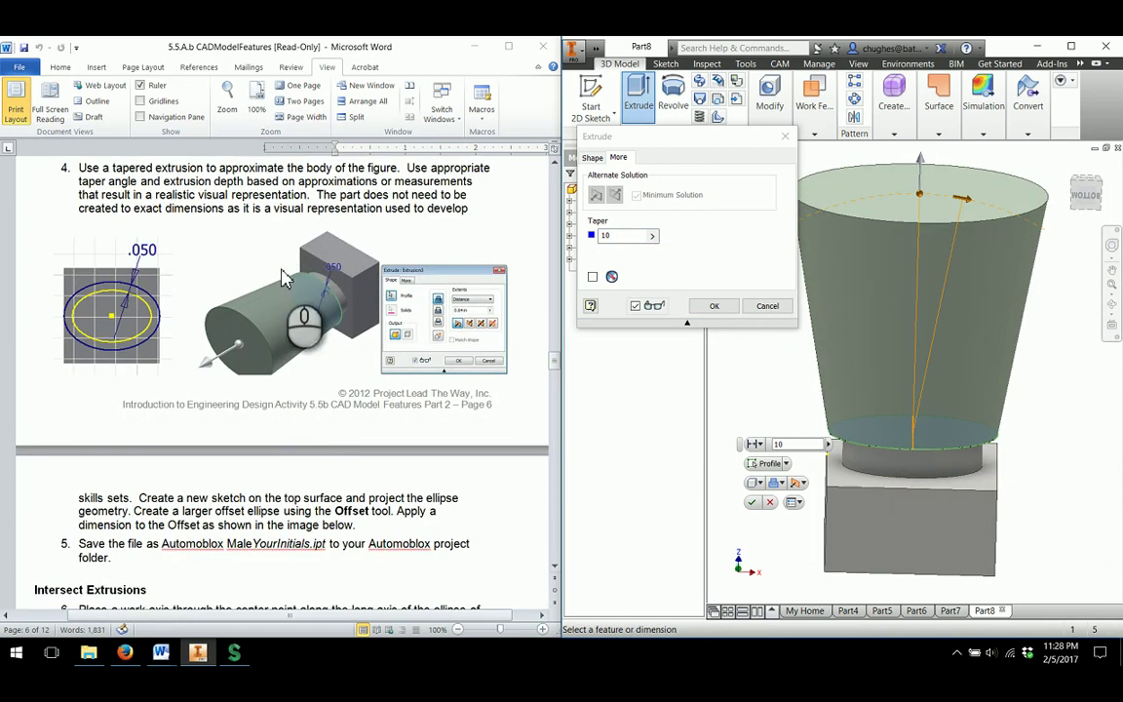
pyautogui.scroll(2, 283, 278)
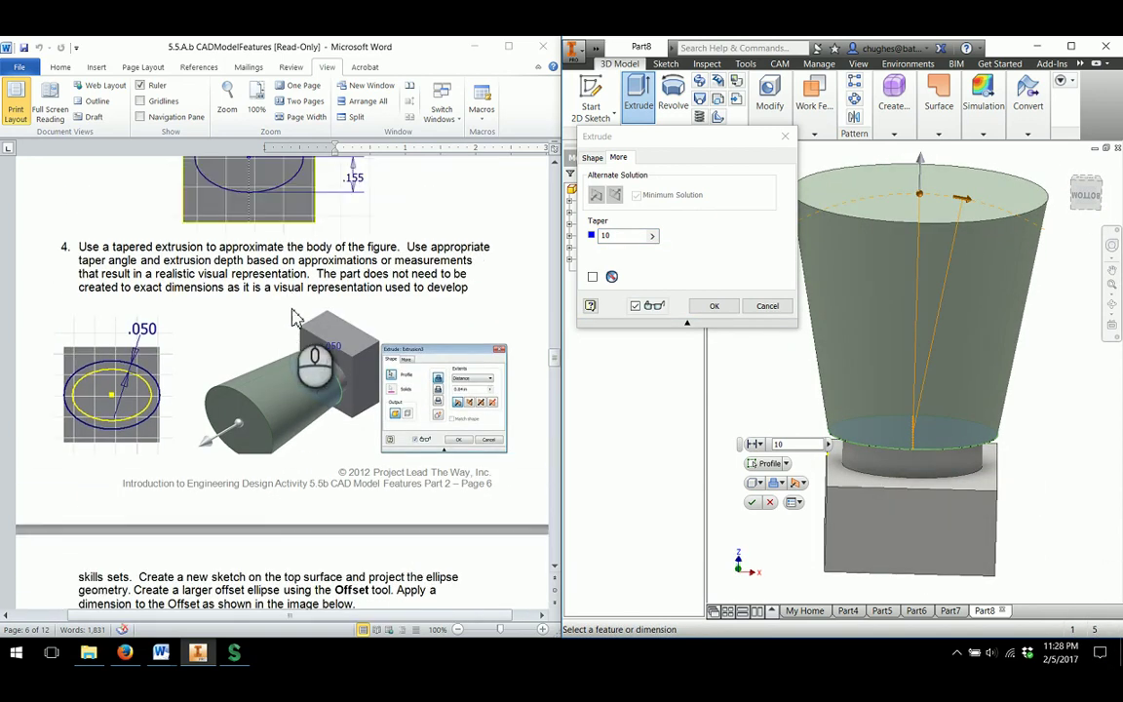
pyautogui.click(716, 306)
pyautogui.click(1068, 166)
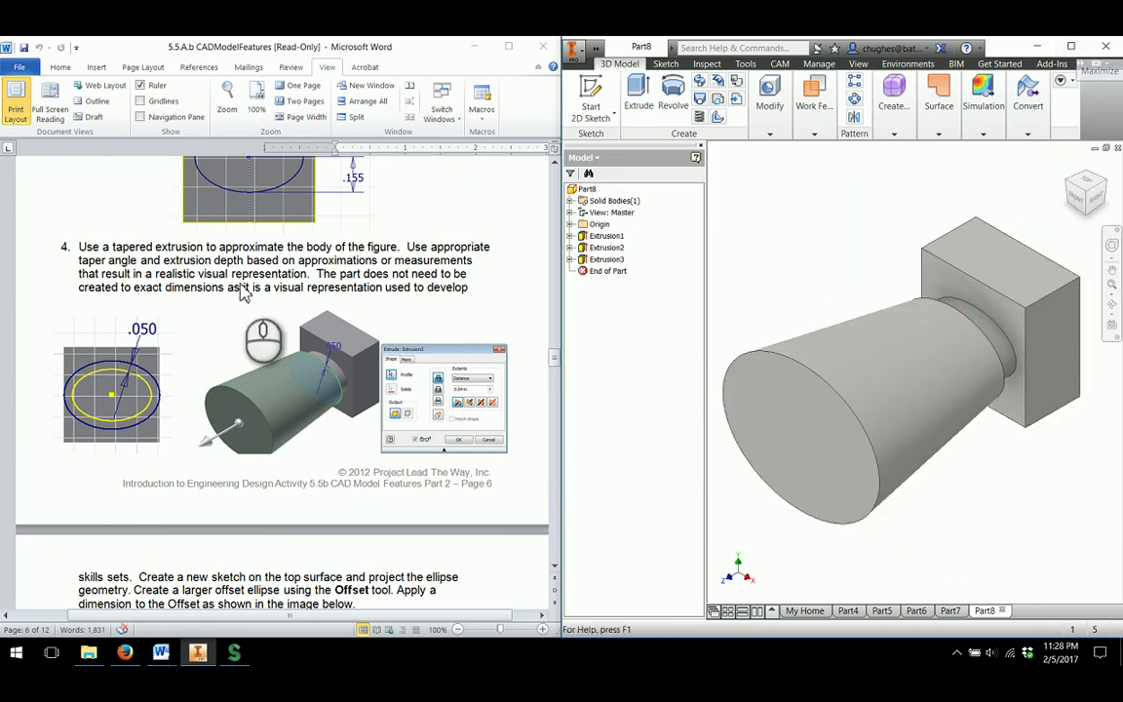
# Step: Read the worksheet's save step and the Intersect Extrusions instructions, and enlarge the part window to fill the screen
pyautogui.scroll(-5, 244, 294)
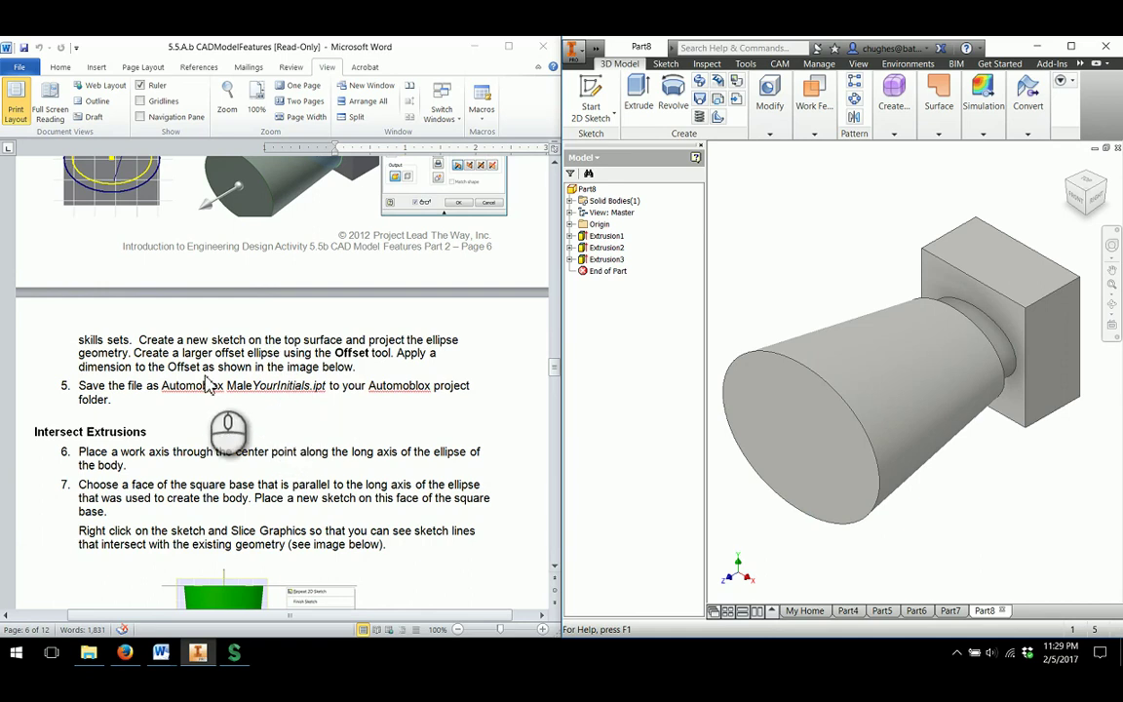
pyautogui.scroll(-2, 312, 375)
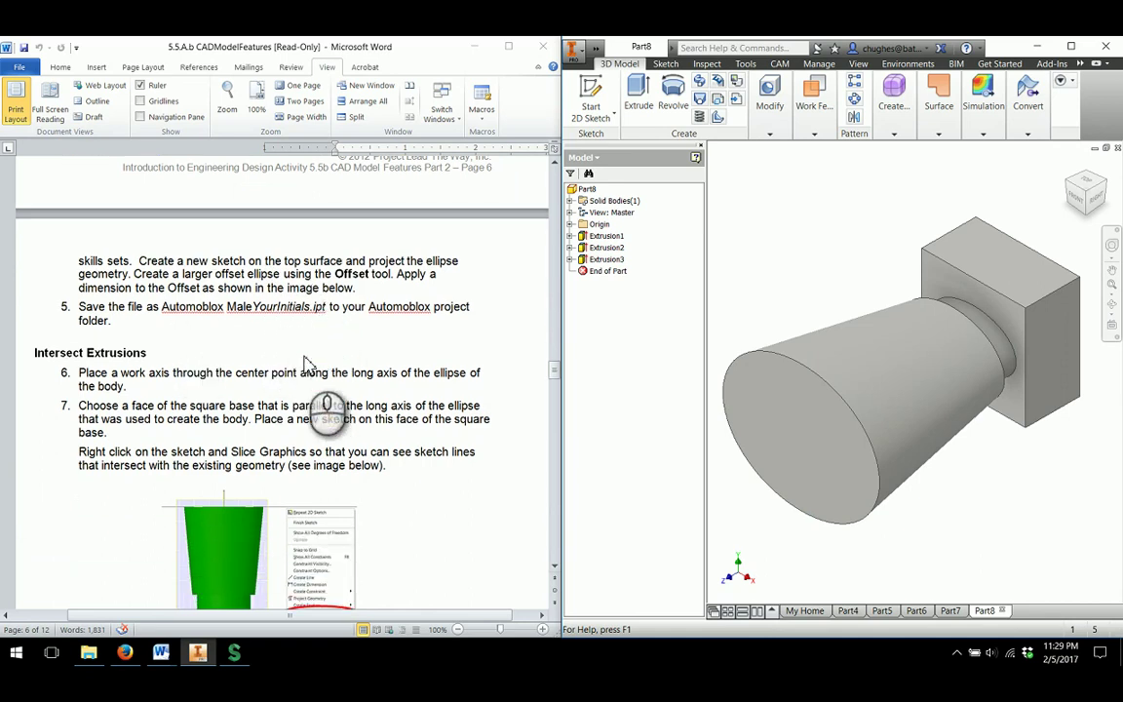
pyautogui.click(1071, 48)
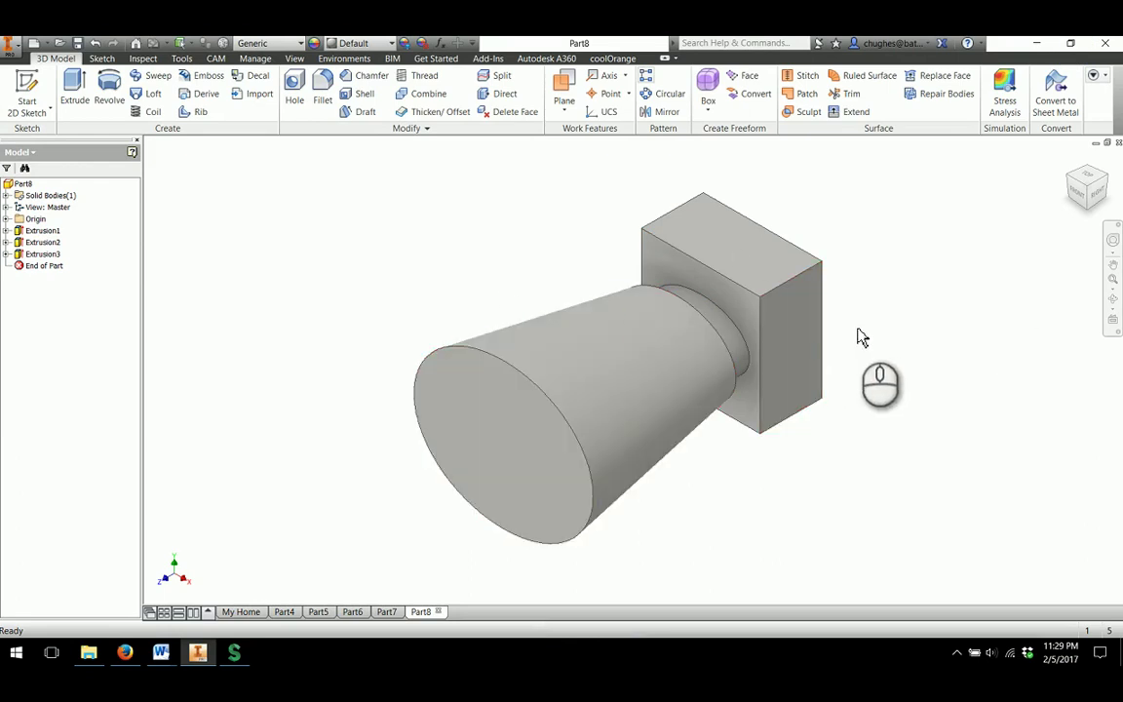
# Step: Examine the figure from the top, front, bottom and home views to check how the view directions match its upright orientation
pyautogui.click(1091, 178)
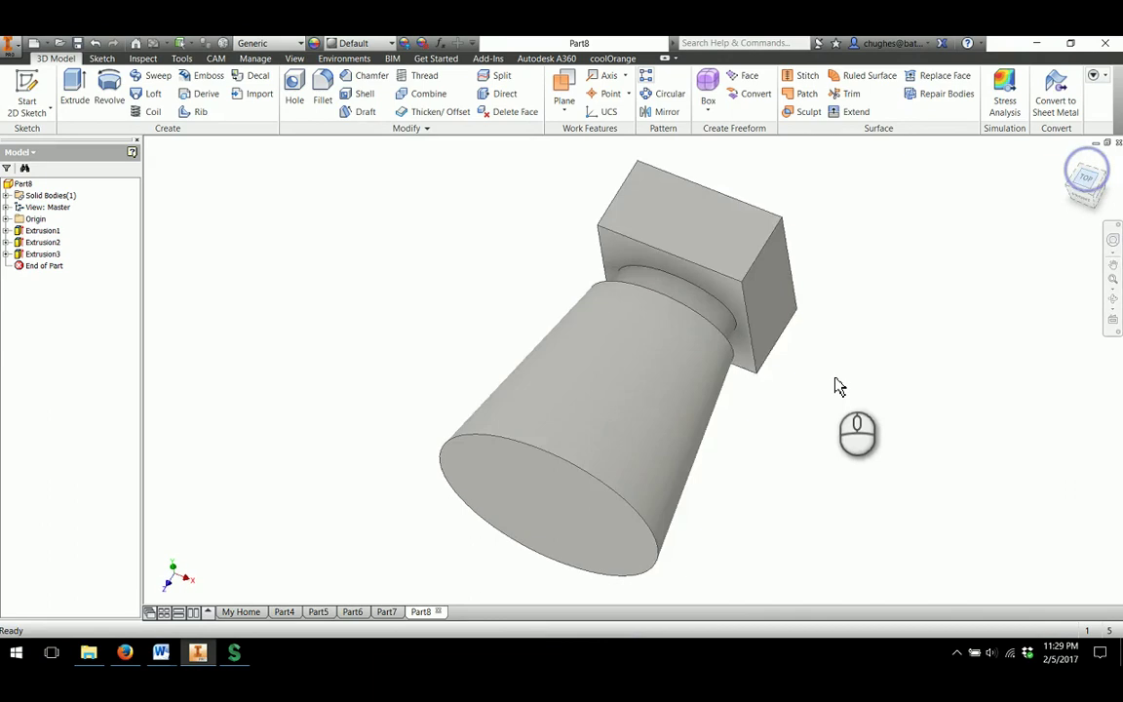
pyautogui.click(1070, 161)
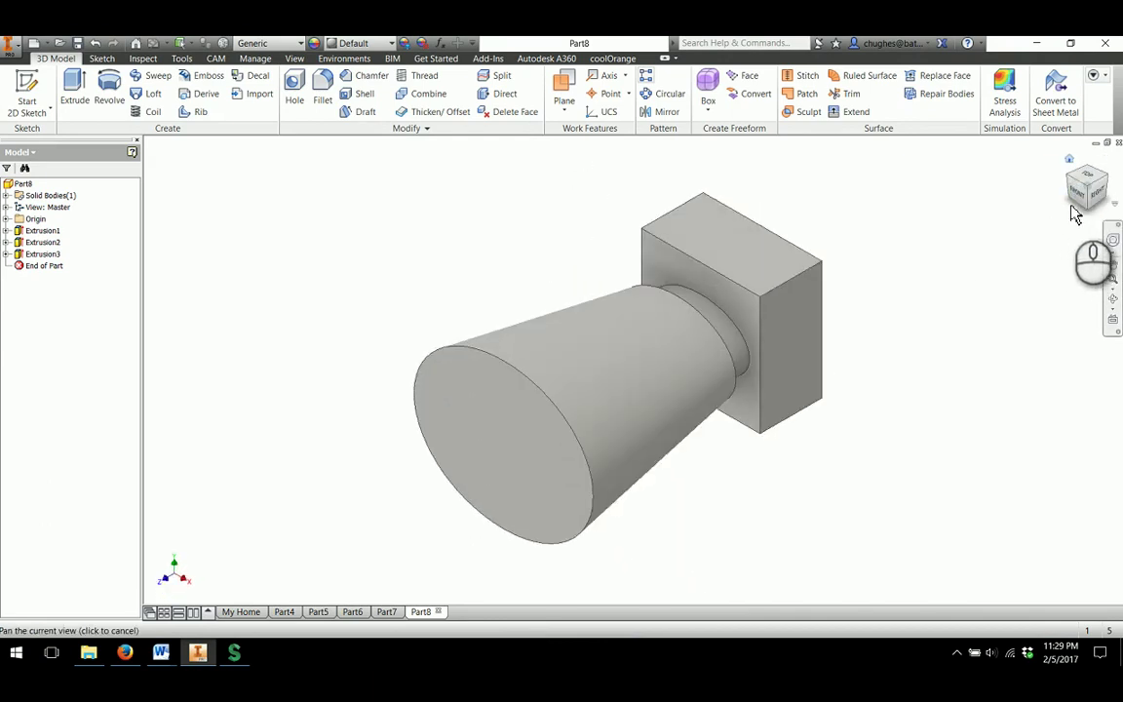
pyautogui.click(1078, 199)
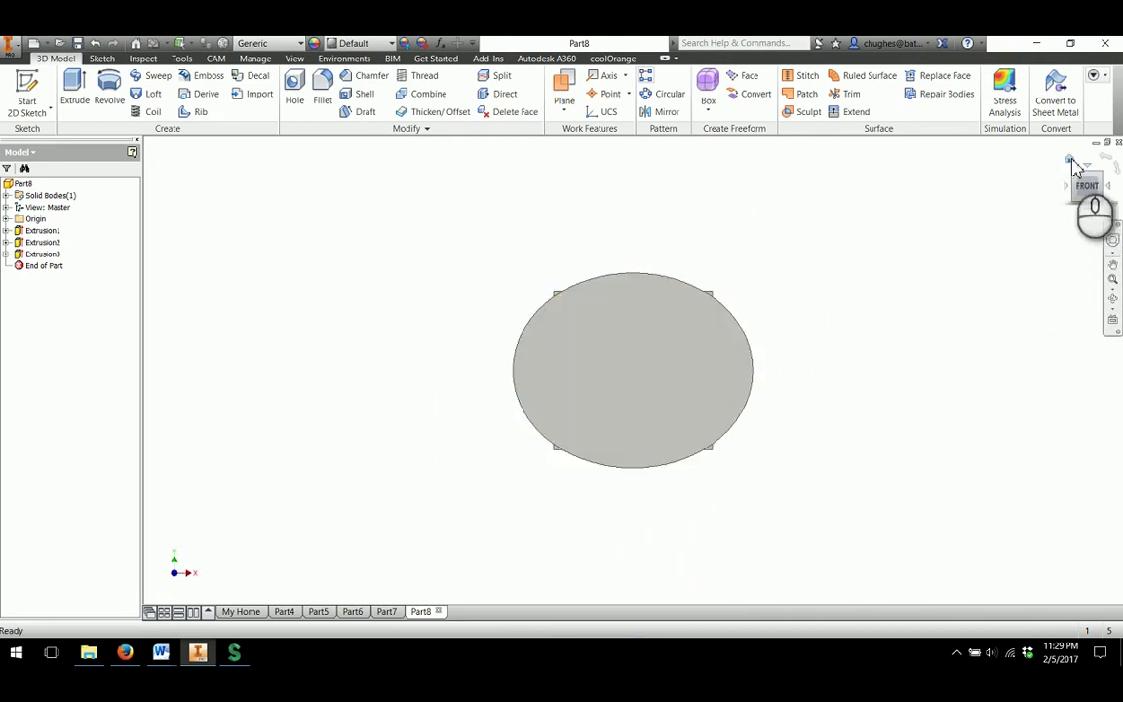
pyautogui.click(1070, 161)
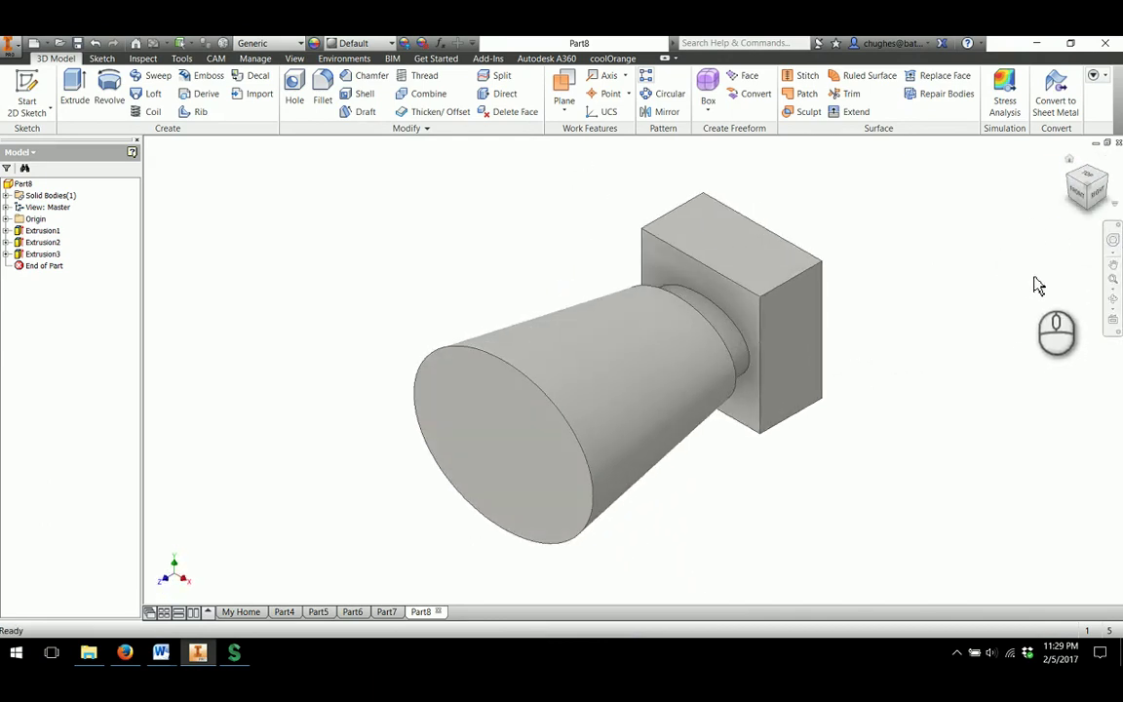
pyautogui.click(1079, 193)
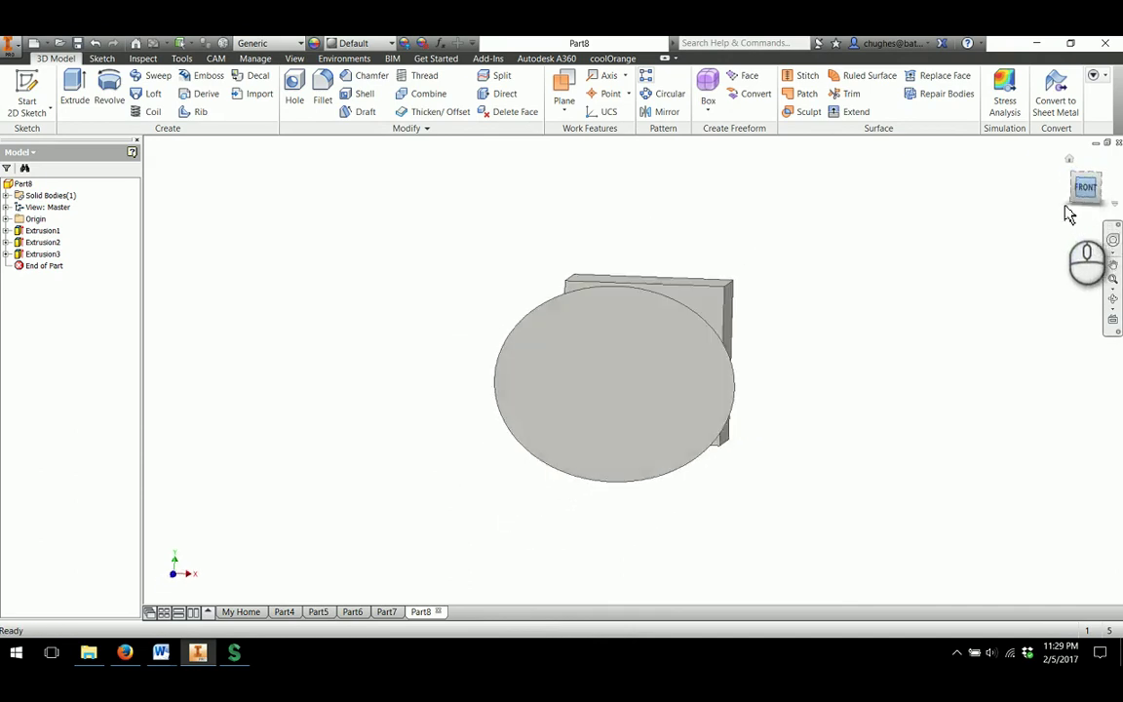
pyautogui.click(1088, 213)
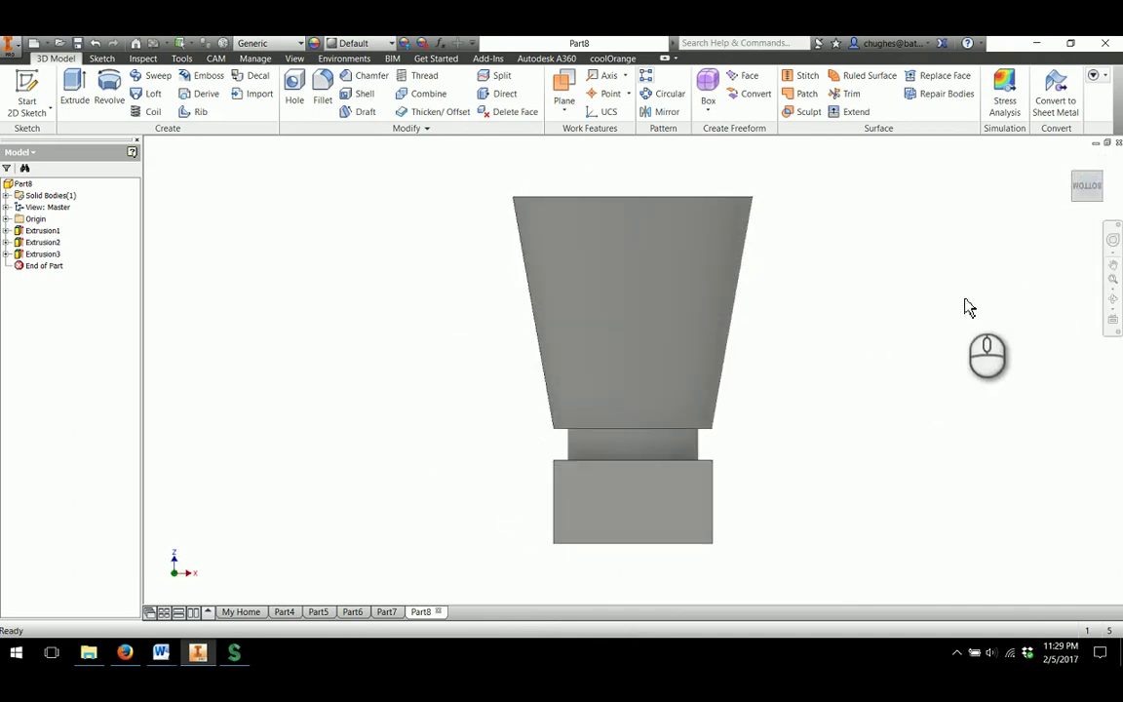
pyautogui.click(1068, 160)
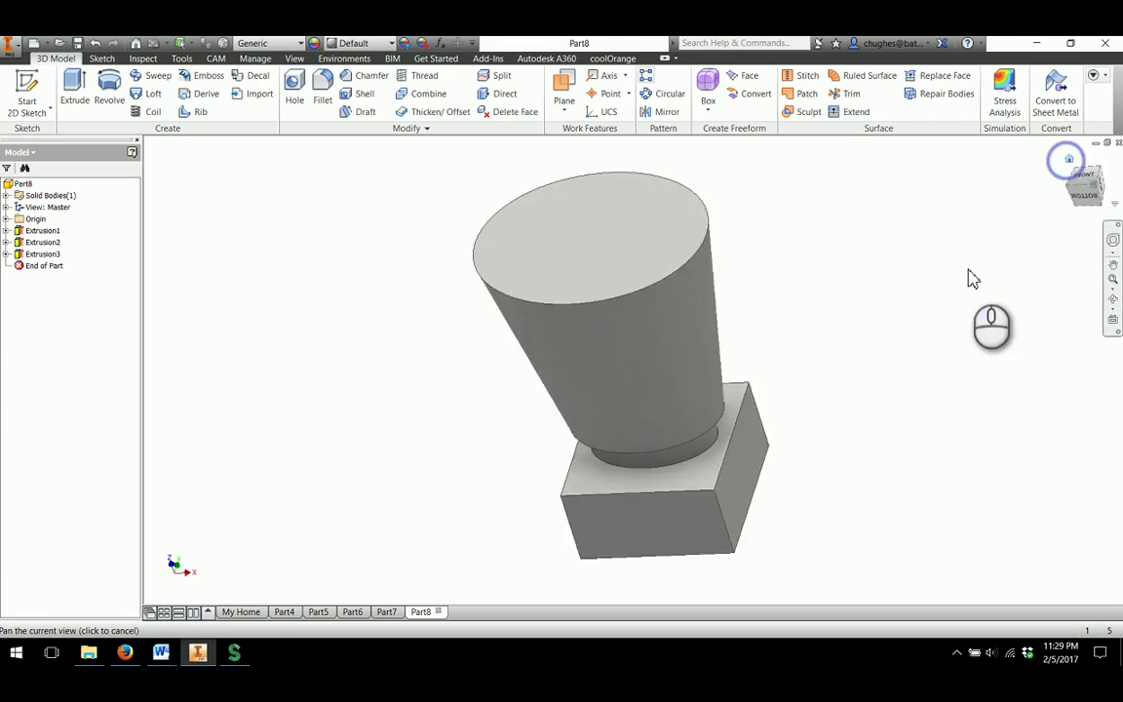
# Step: Orient the model to the bottom view that shows the figure upright on its base, and define this view as Front
pyautogui.click(1082, 200)
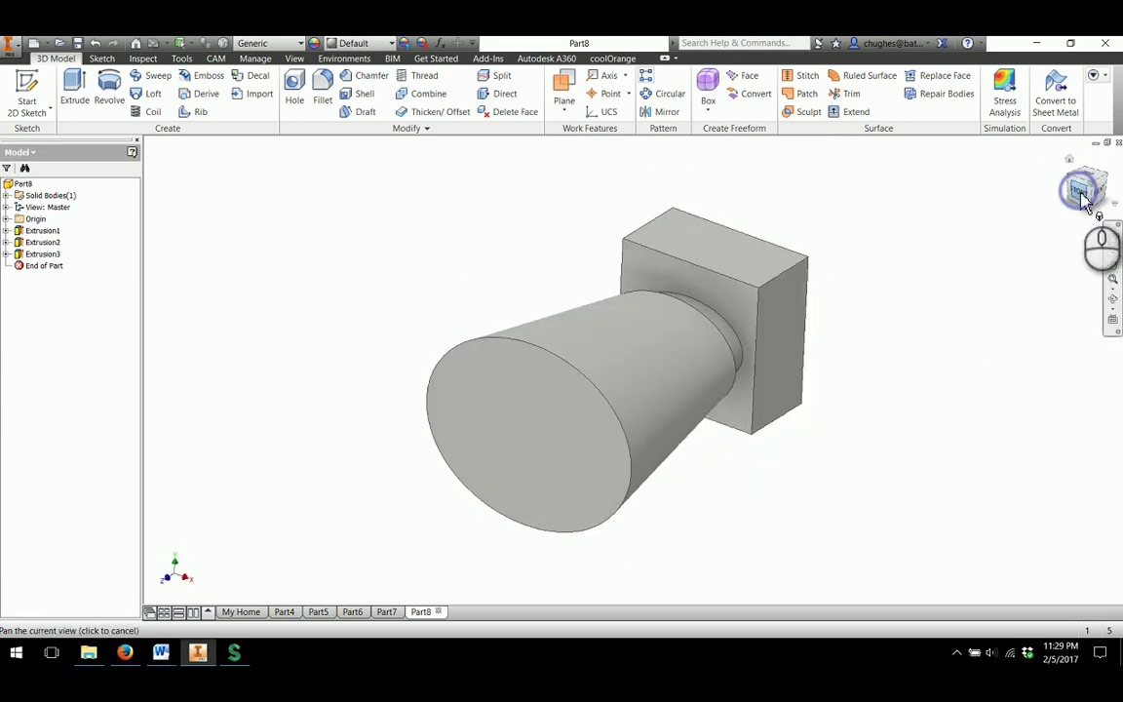
pyautogui.click(1089, 214)
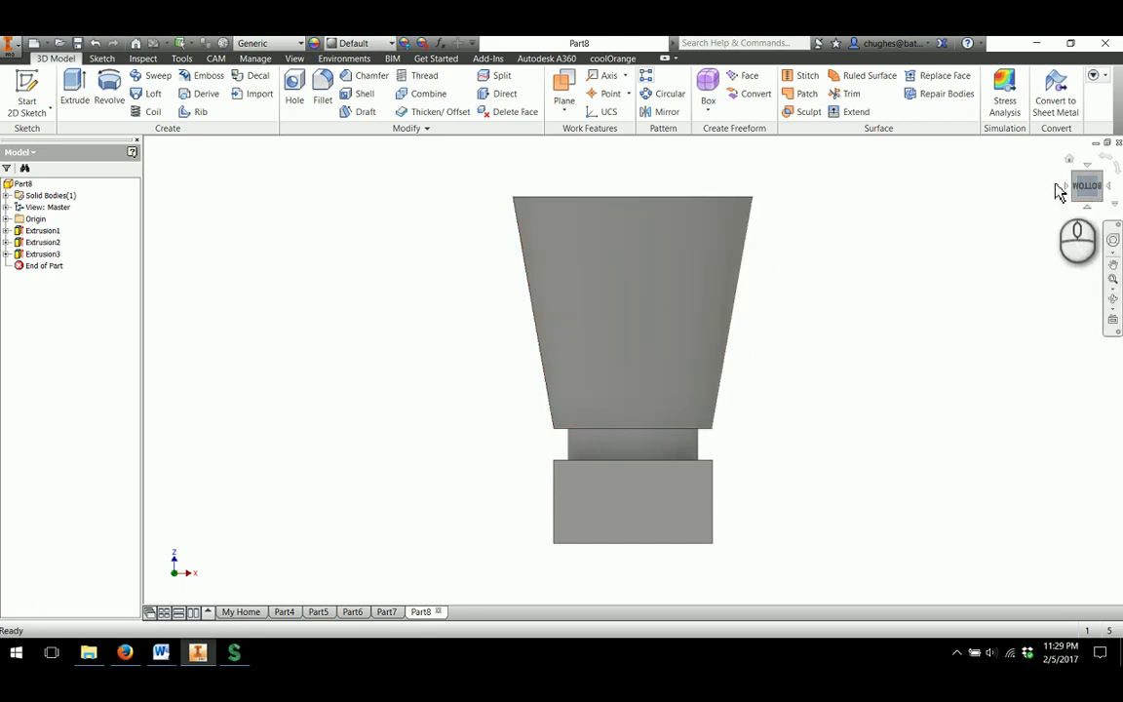
pyautogui.click(1116, 206)
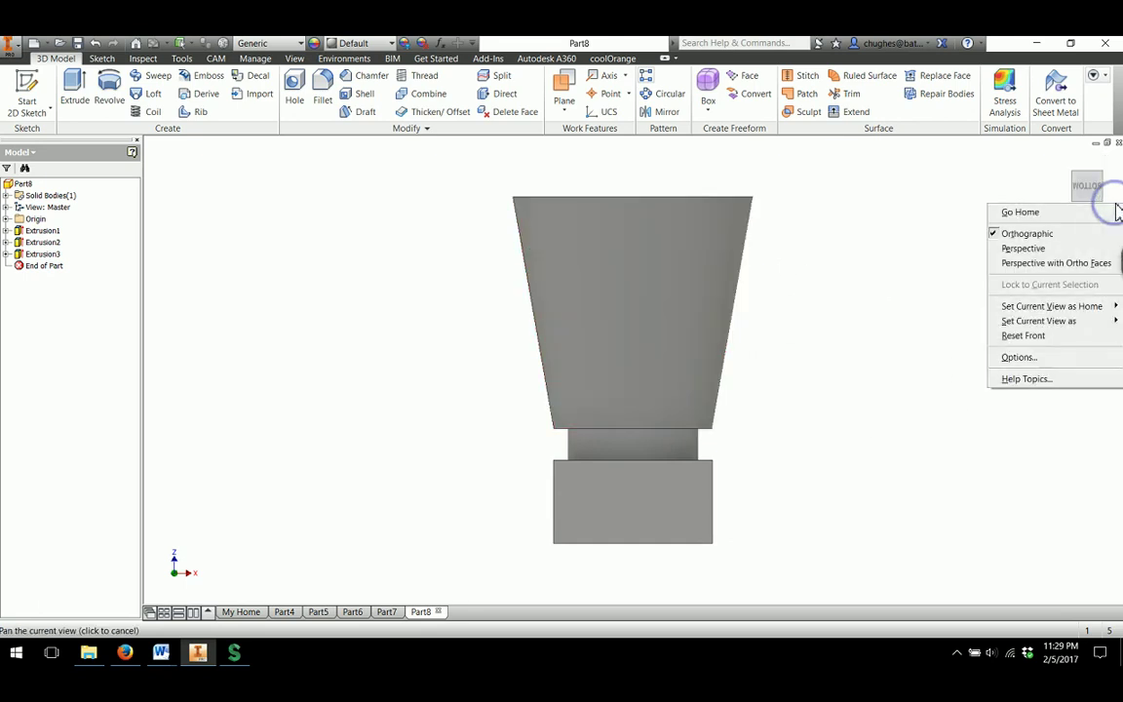
pyautogui.click(1022, 187)
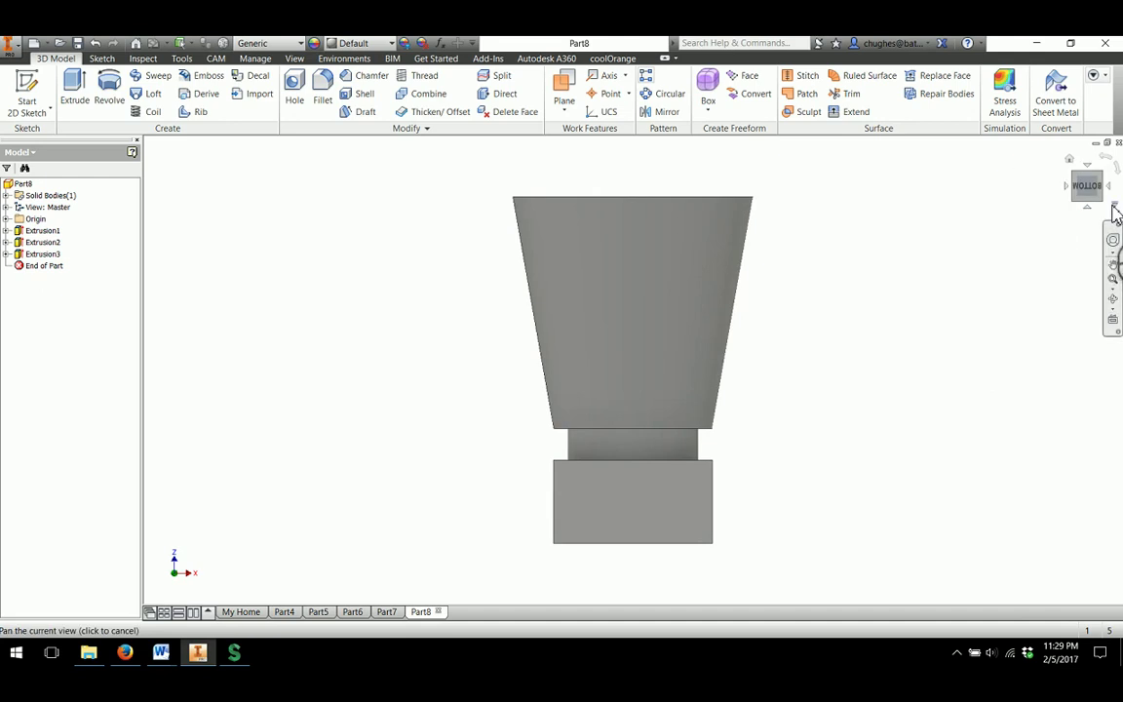
pyautogui.click(1117, 209)
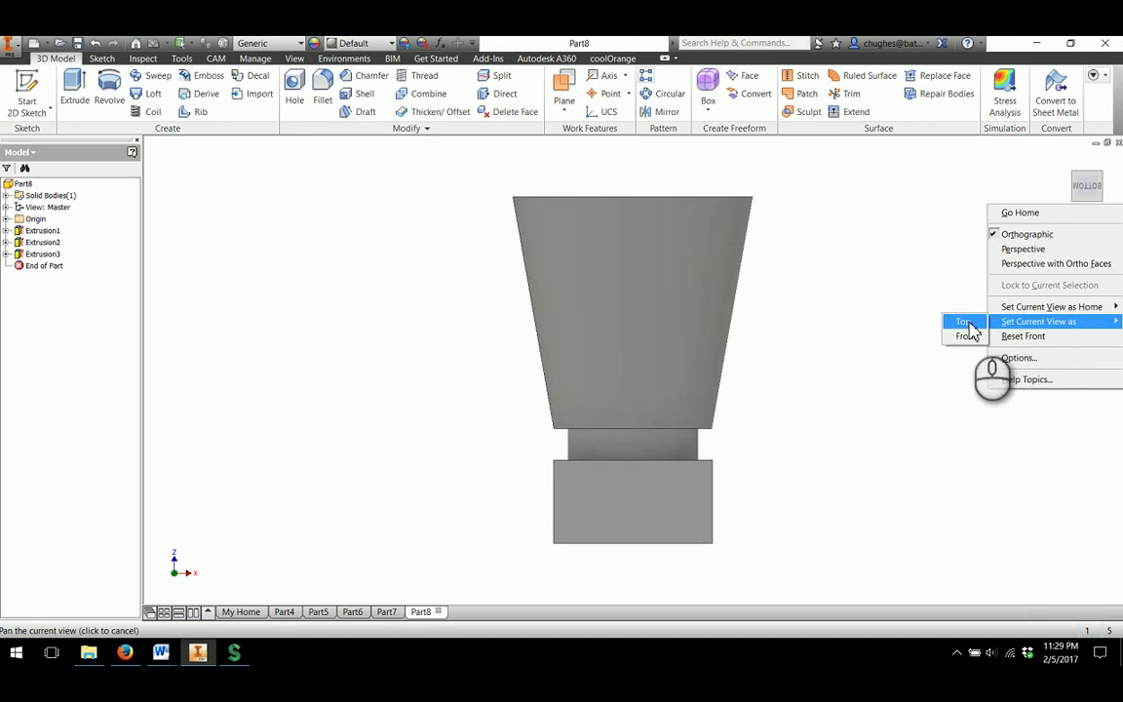
pyautogui.click(967, 338)
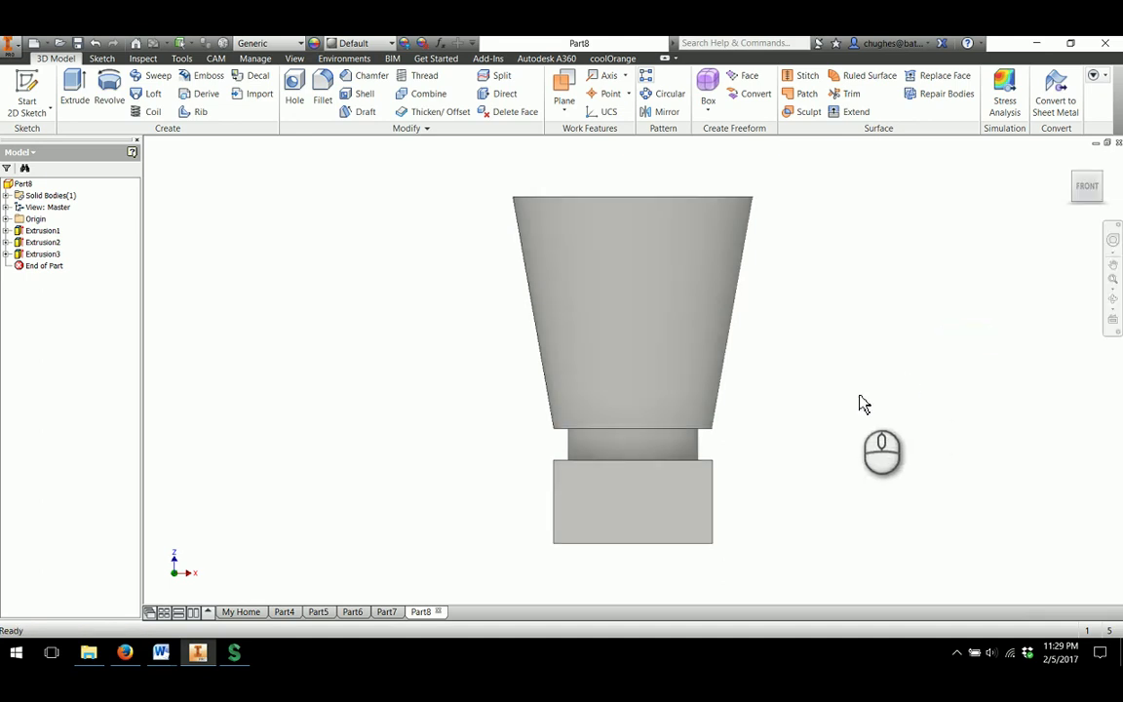
# Step: Set the upright isometric view showing the top, front and right sides as Home with Fit to View, and test it from the front view
pyautogui.click(1069, 160)
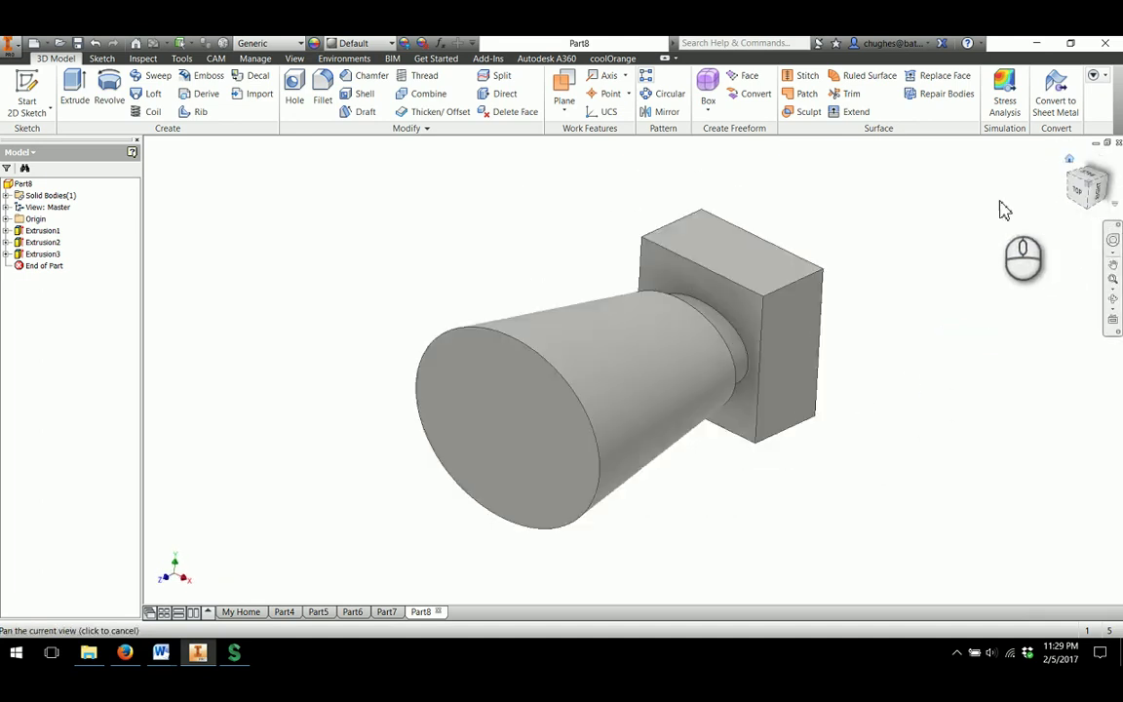
pyautogui.click(1078, 196)
pyautogui.click(1085, 210)
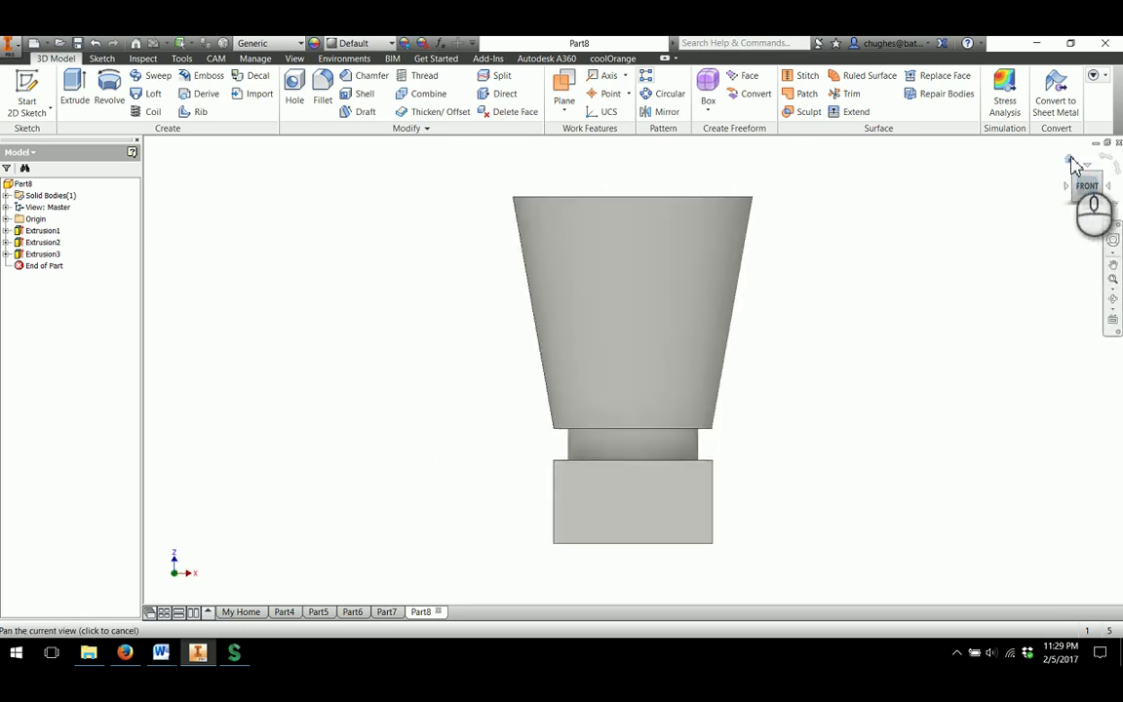
pyautogui.click(1070, 160)
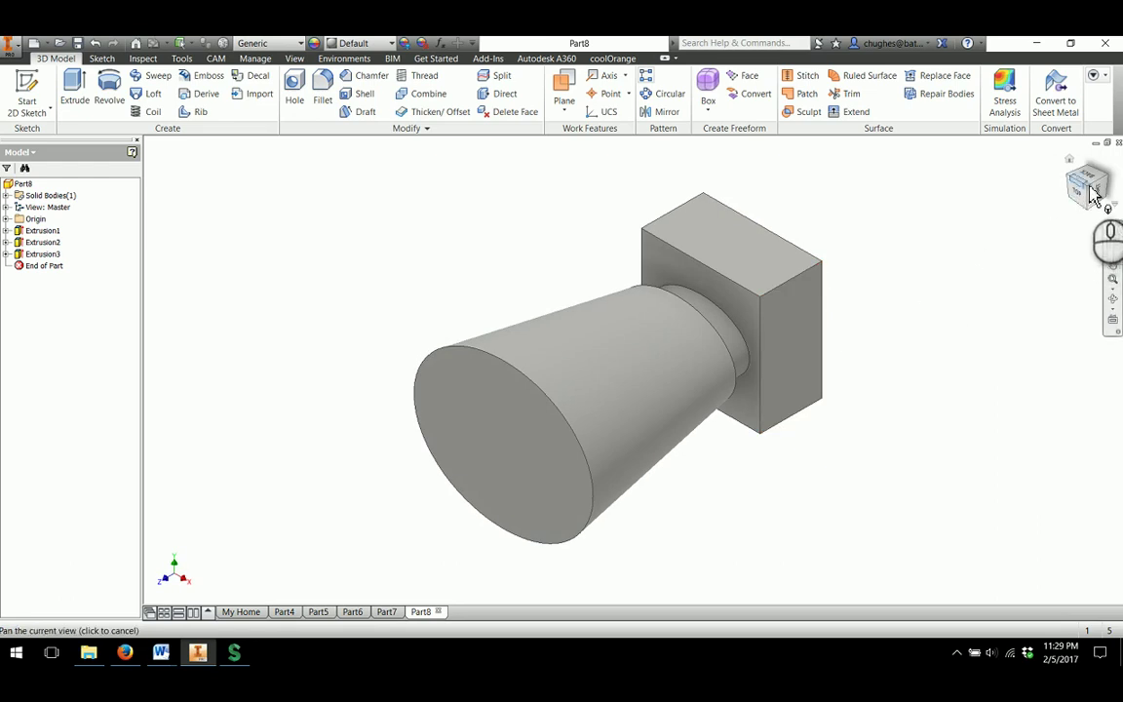
pyautogui.click(1081, 199)
pyautogui.click(1086, 210)
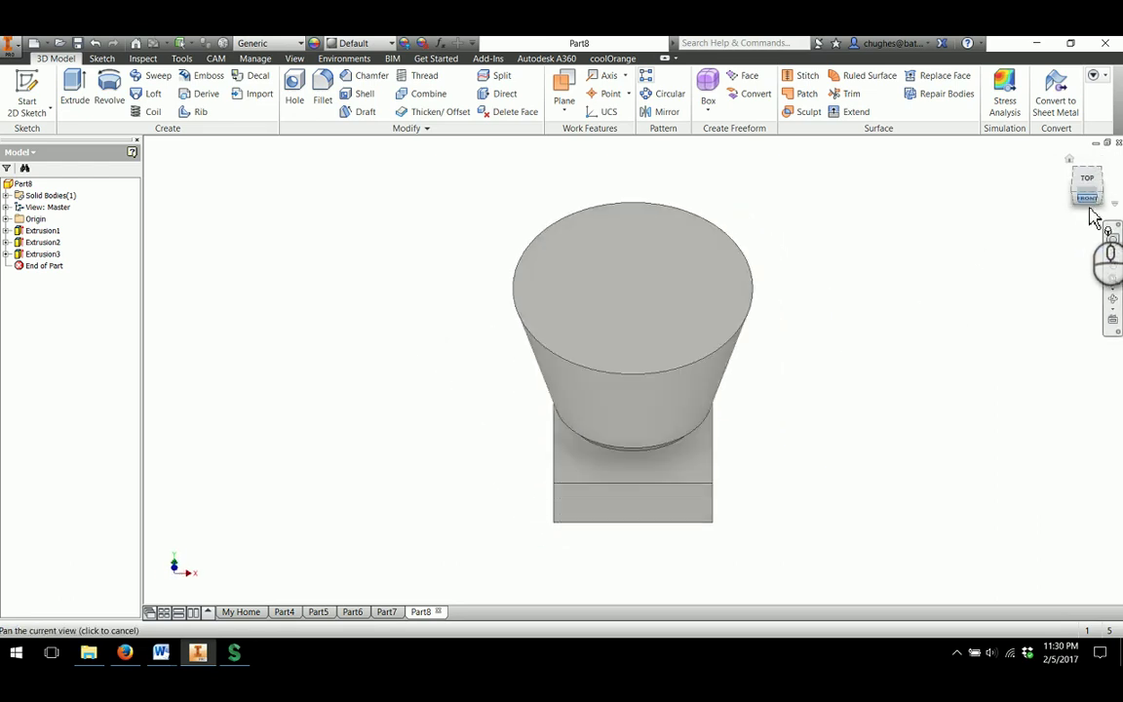
pyautogui.click(1100, 176)
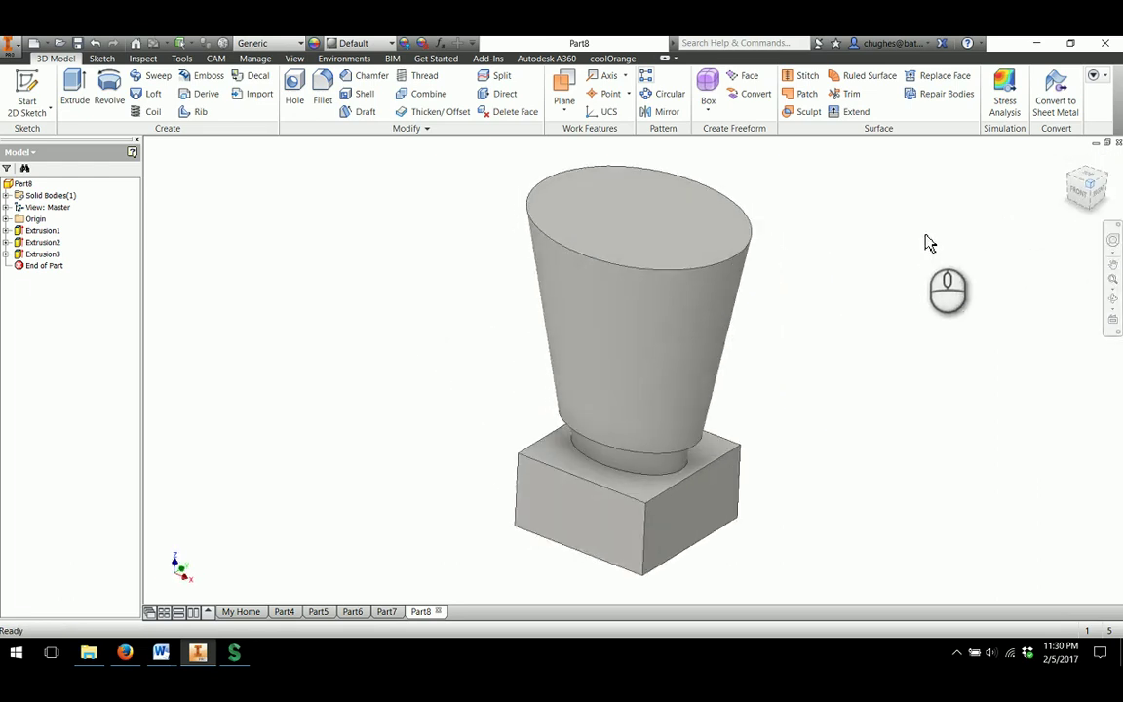
pyautogui.click(1116, 210)
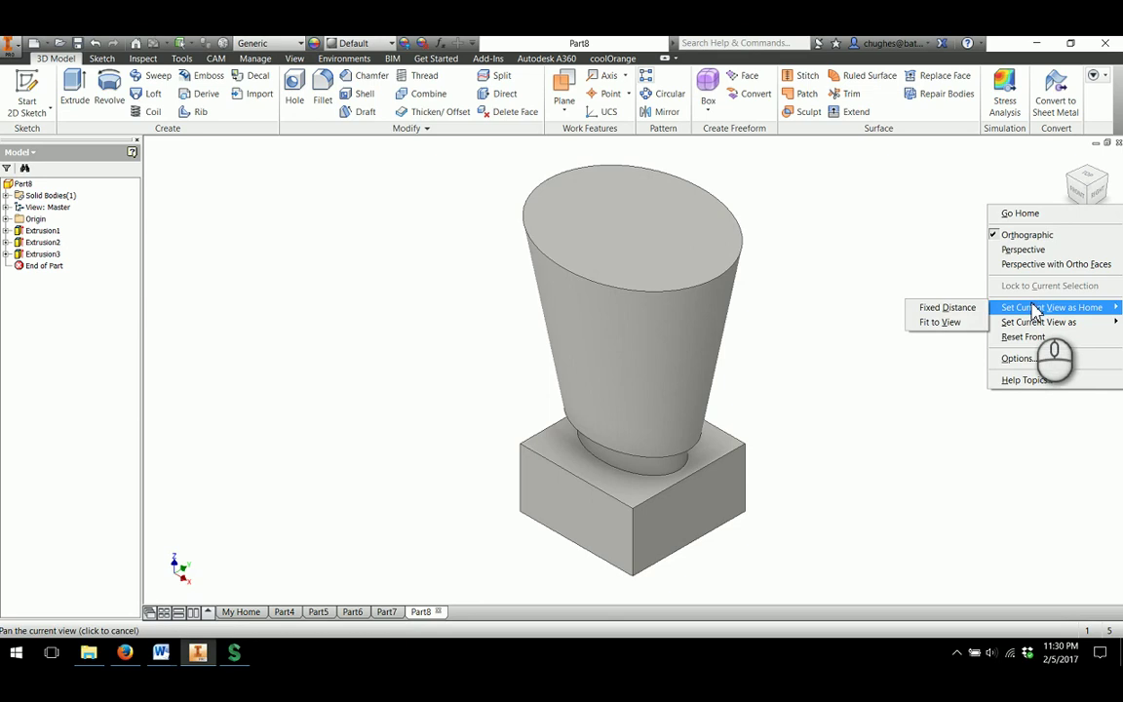
pyautogui.click(946, 323)
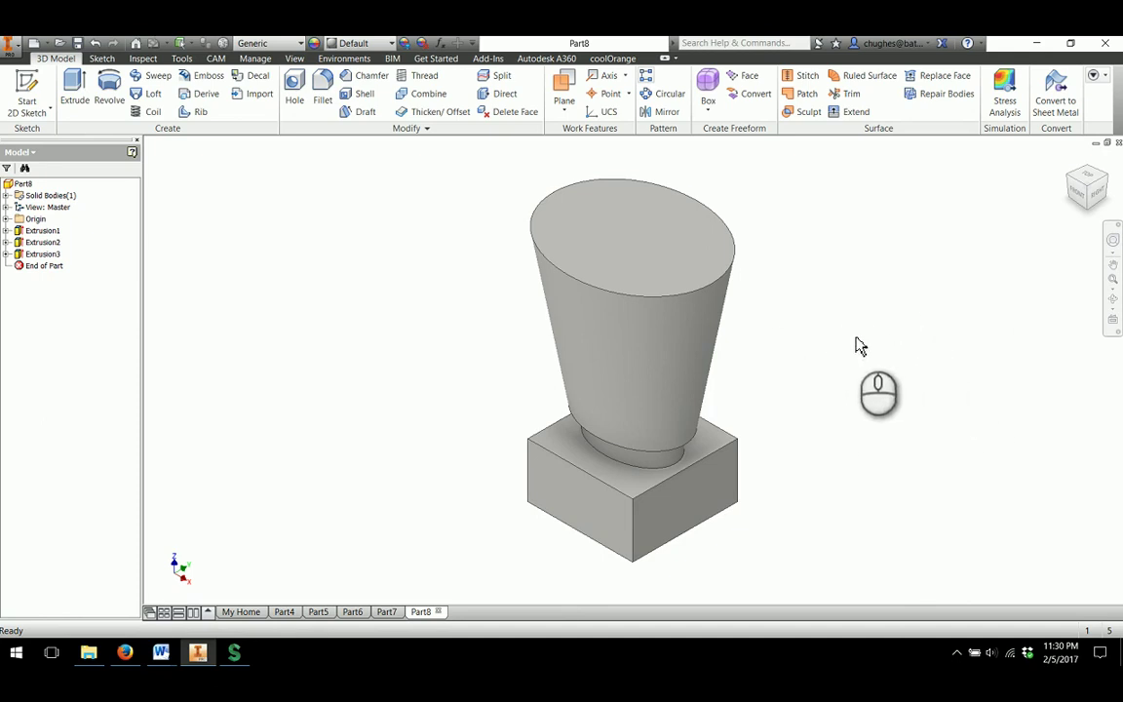
pyautogui.click(1076, 189)
pyautogui.click(1070, 159)
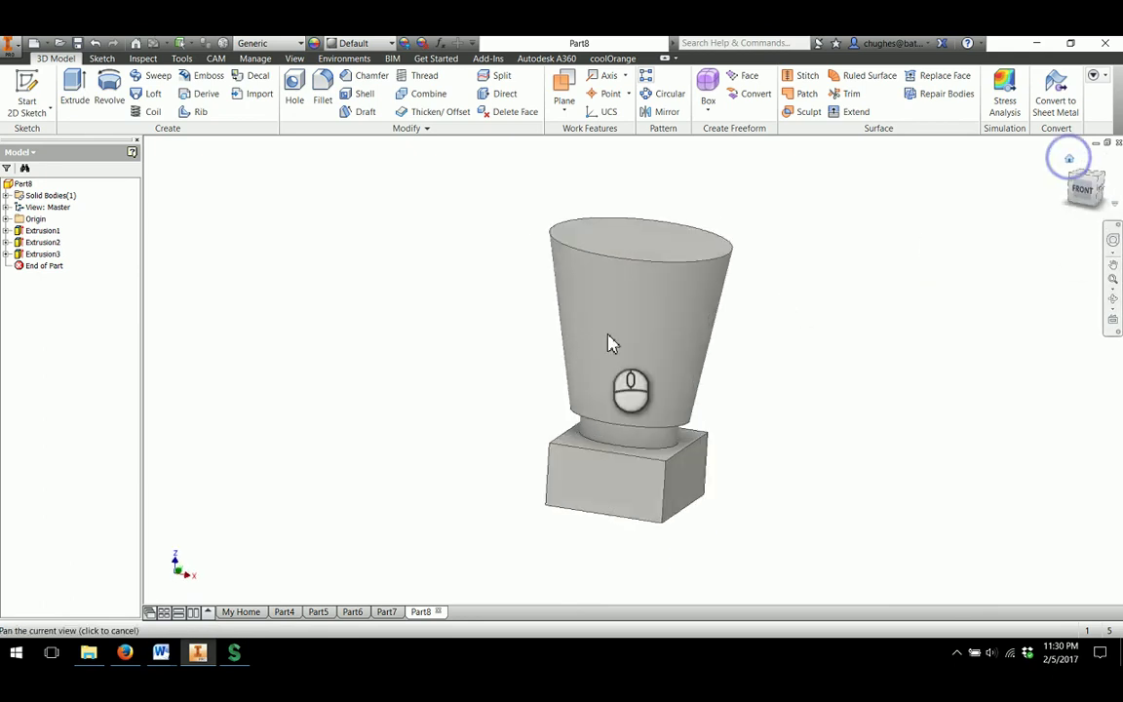